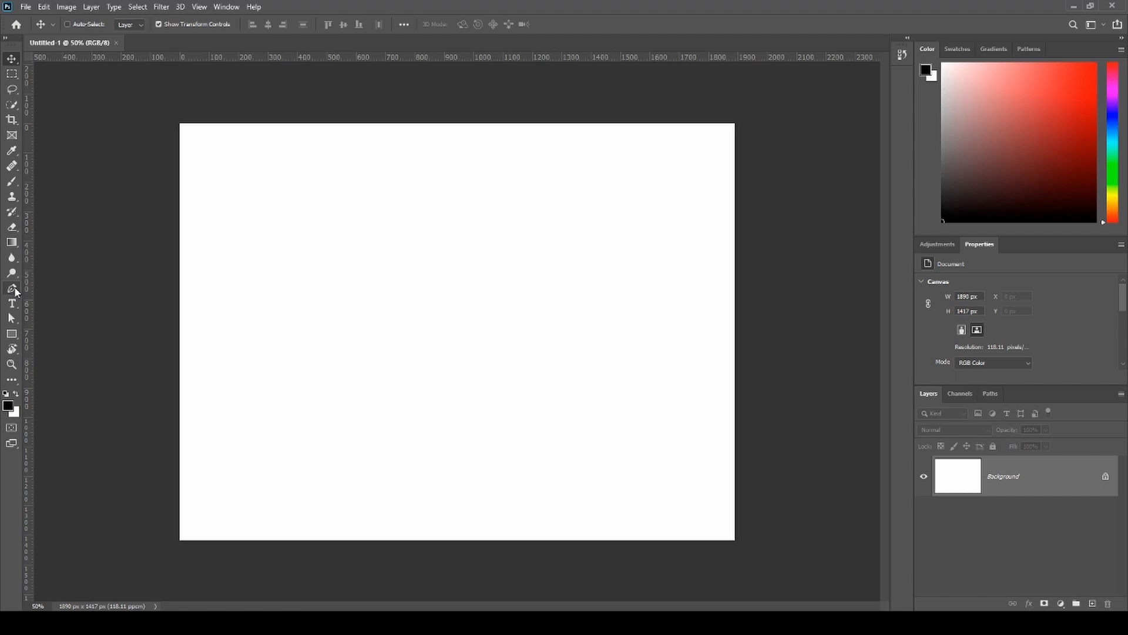
- Try out the Freeform Pen tool by sketching a closed, black-filled blob near the canvas centre, and undo it
key(p)
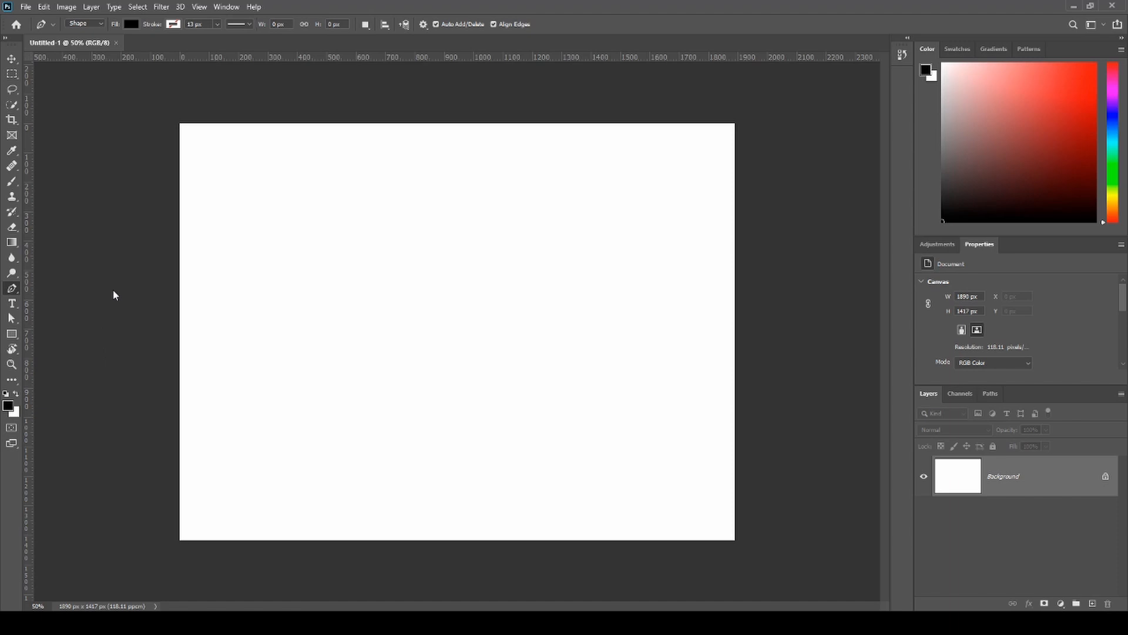
key(shift+p)
mouse_move(338, 342)
mouse_down()
mouse_move(391, 315)
mouse_move(499, 317)
mouse_move(505, 384)
mouse_move(375, 397)
mouse_move(341, 371)
mouse_up()
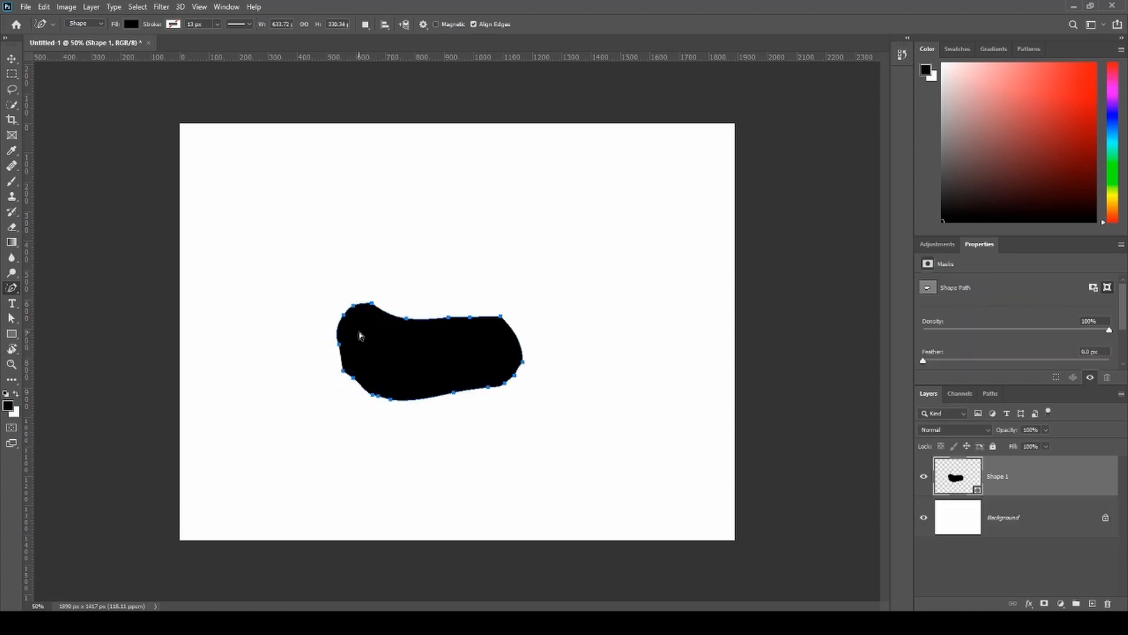
key(ctrl+z)
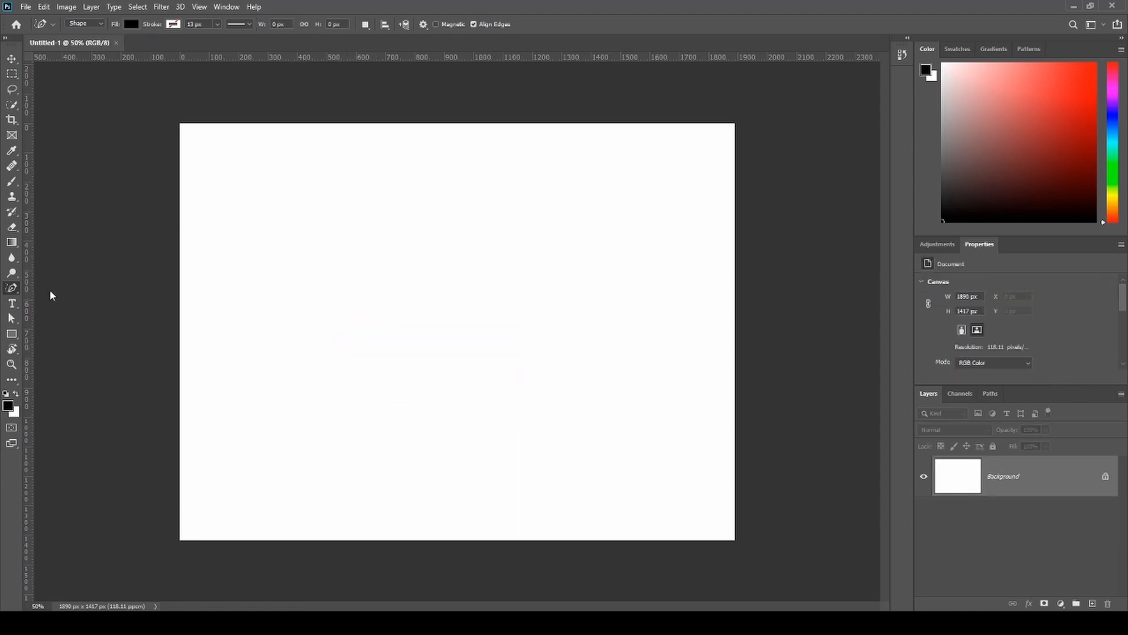
- Try out the standard Pen tool in Shape mode by placing a four-point black-filled polygon, and undo it
key(shift+p)
click(329, 222)
click(542, 232)
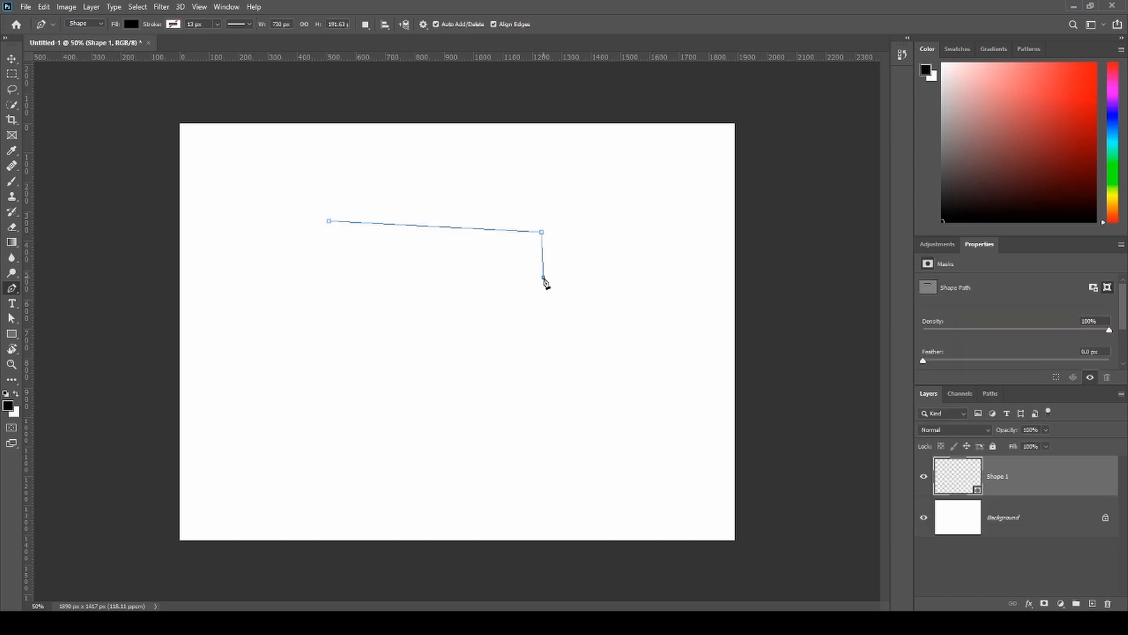
click(544, 277)
click(420, 359)
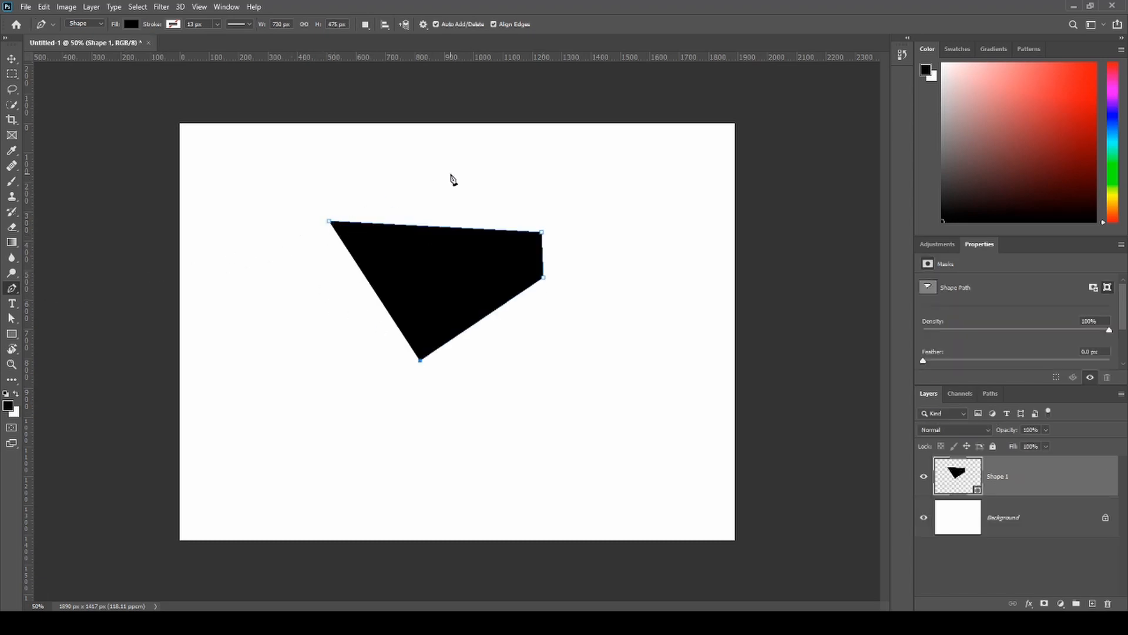
key(ctrl+z)
key(ctrl+z)
key(ctrl+z)
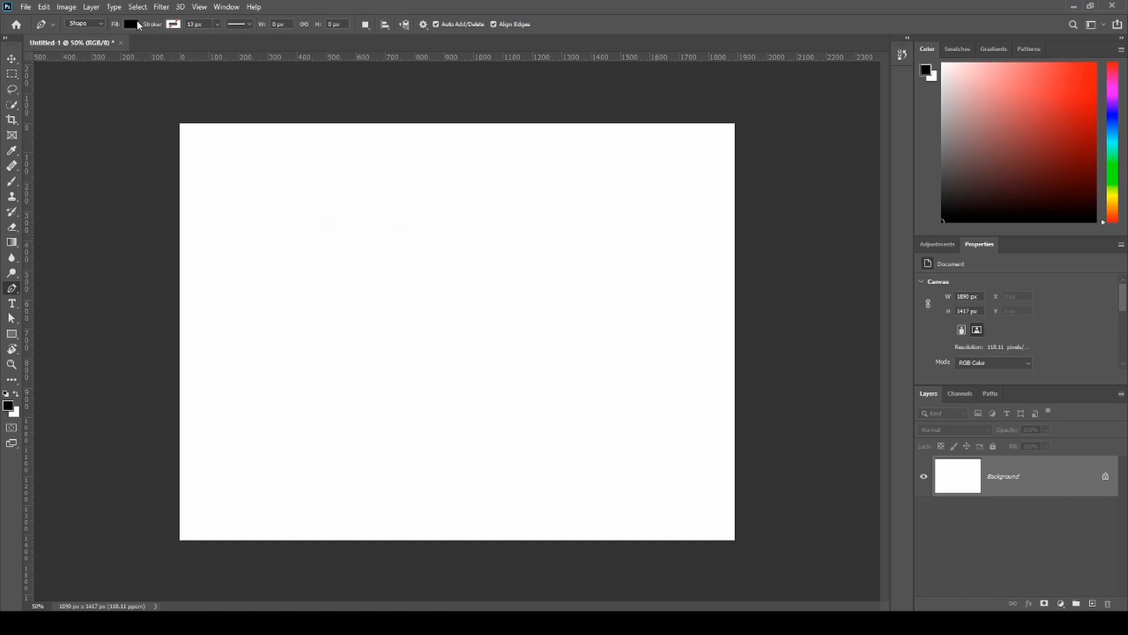
- Set the Pen tool to Path mode and draw an open three-point path of two straight segments
click(84, 24)
click(82, 36)
click(361, 187)
click(537, 218)
click(559, 332)
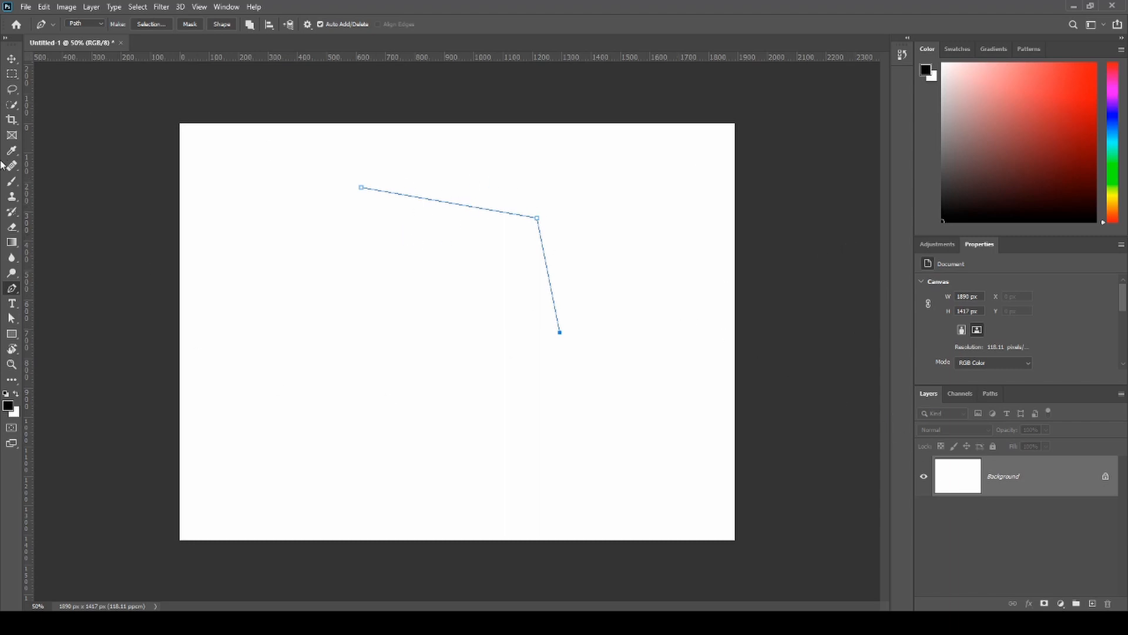
- Paint single soft black Brush dabs on the Background while the path is displayed, undoing each one
key(b)
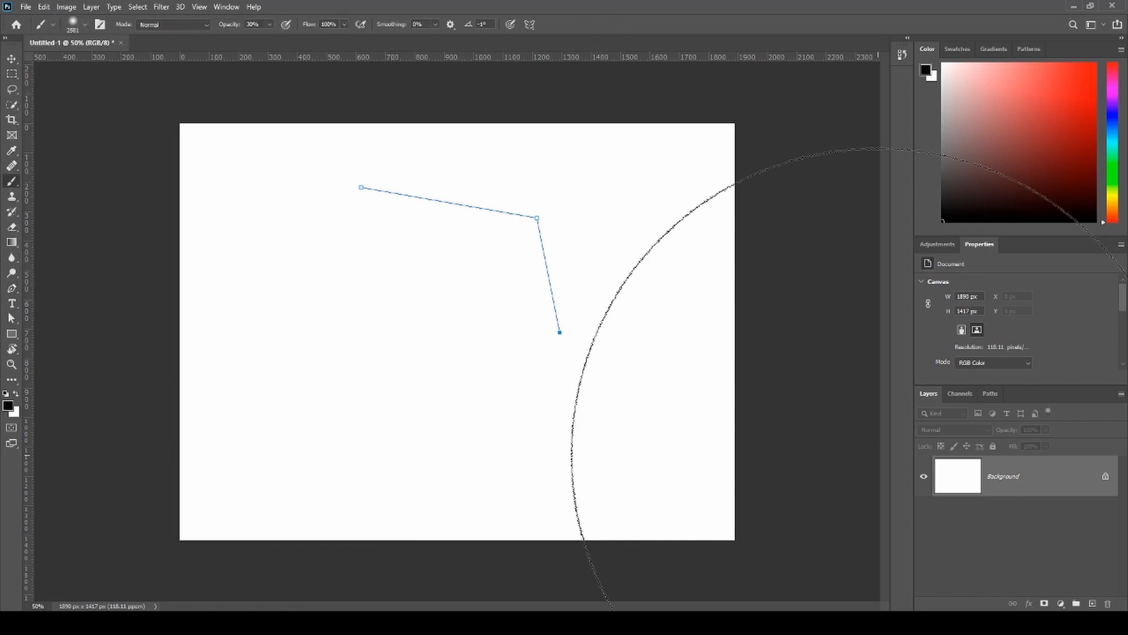
click(569, 406)
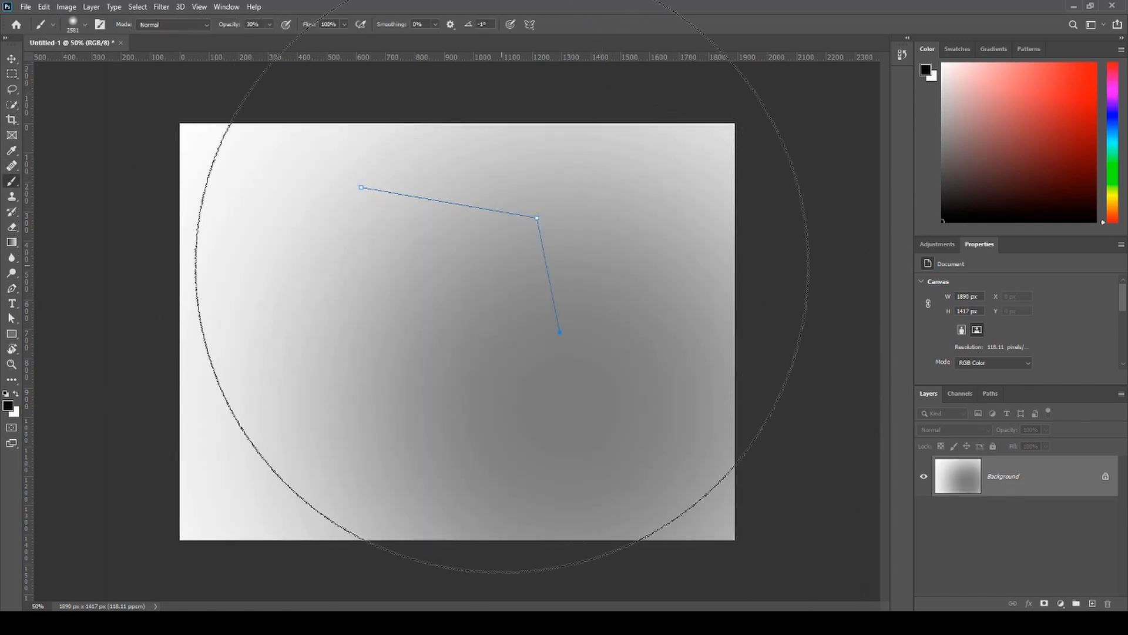
key(ctrl+z)
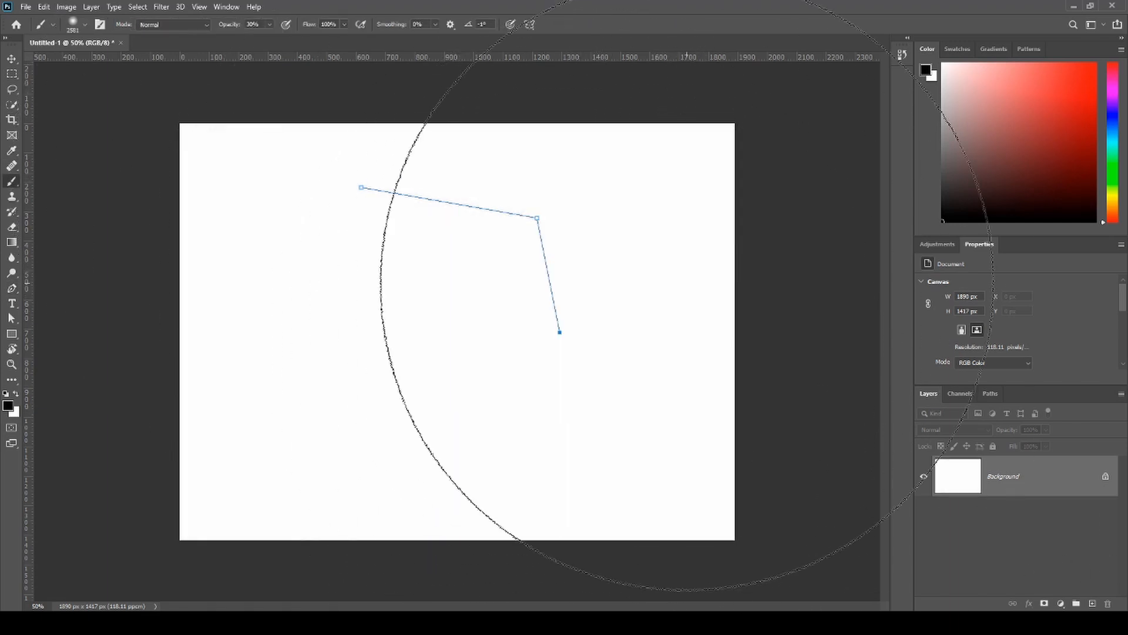
click(829, 229)
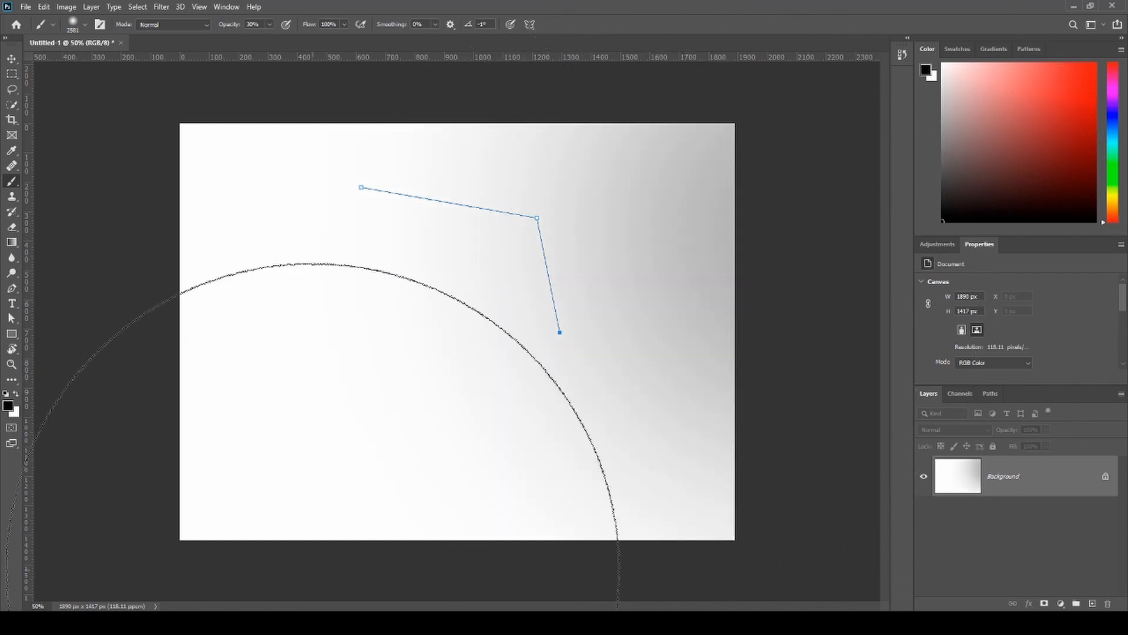
key(ctrl+z)
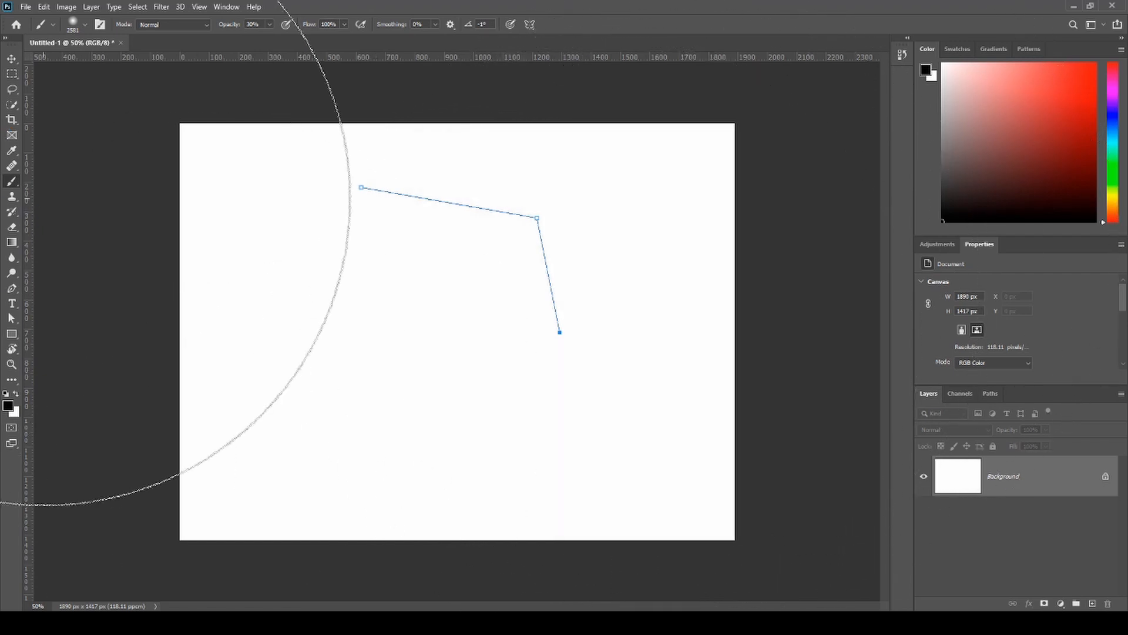
- Return to the Pen tool and delete the entire open three-point path
key(p)
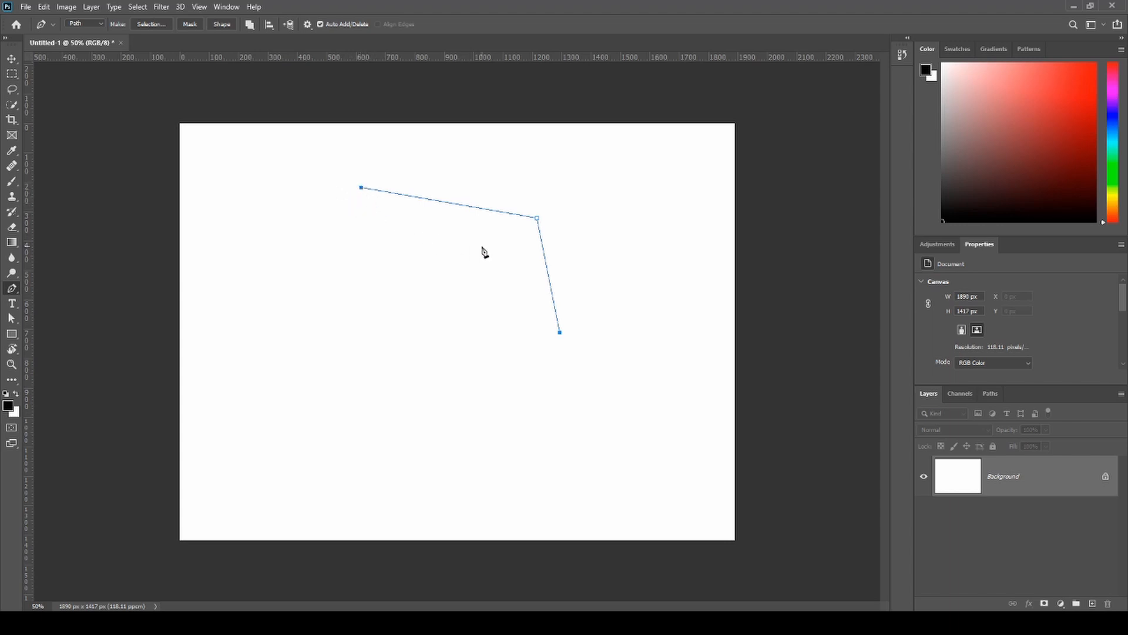
key(BackSpace)
key(BackSpace)
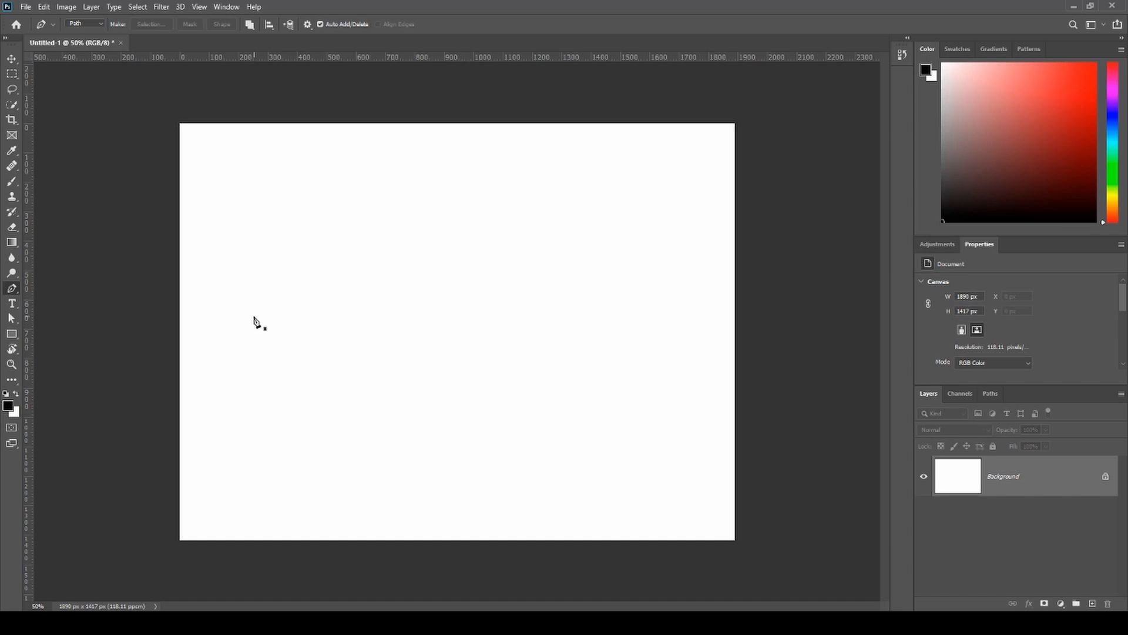
- Draw a large four-sided path with straight edges across the canvas and close it at its starting point, redoing the closing segment
click(260, 243)
click(640, 241)
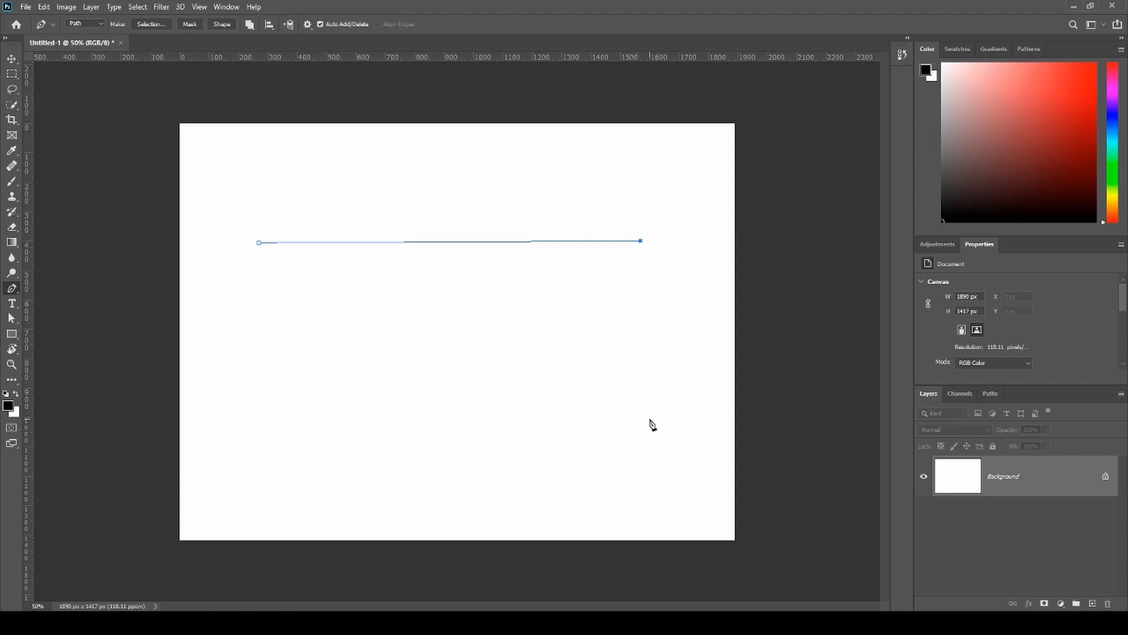
click(639, 457)
click(271, 471)
click(260, 242)
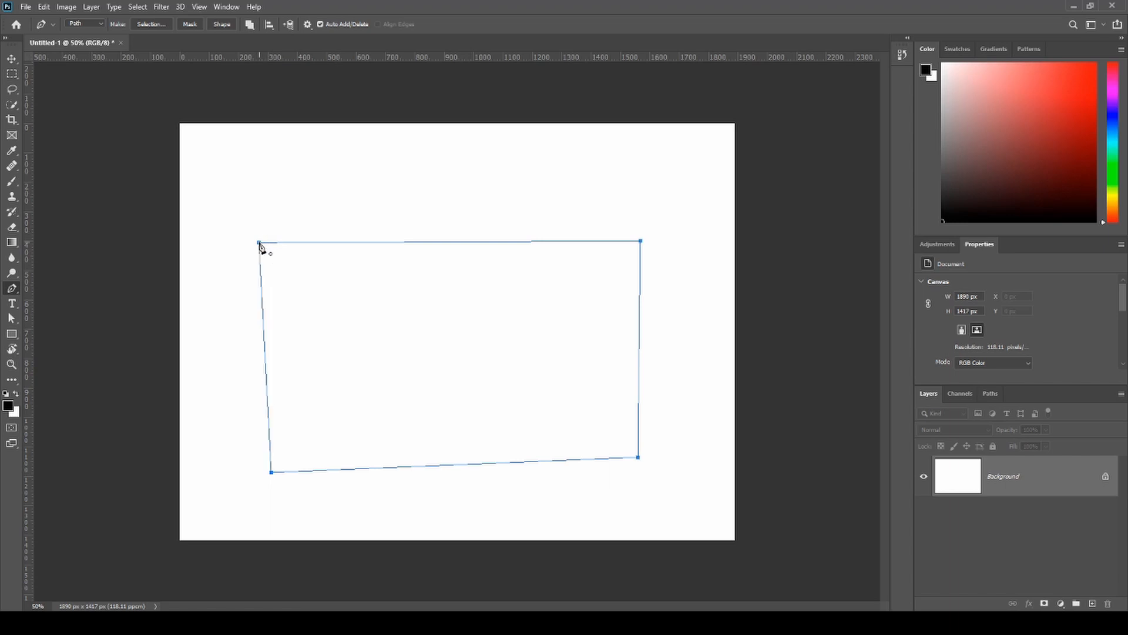
key(ctrl+z)
click(272, 472)
click(259, 243)
- Save the temporary work path as a permanent path
click(988, 393)
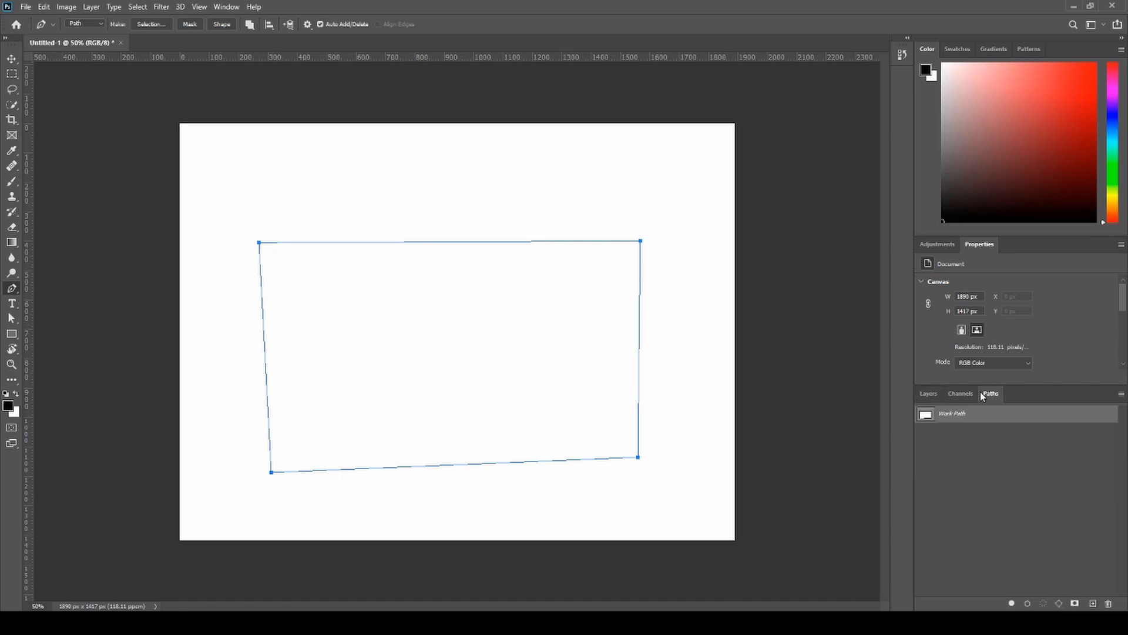
double_click(940, 419)
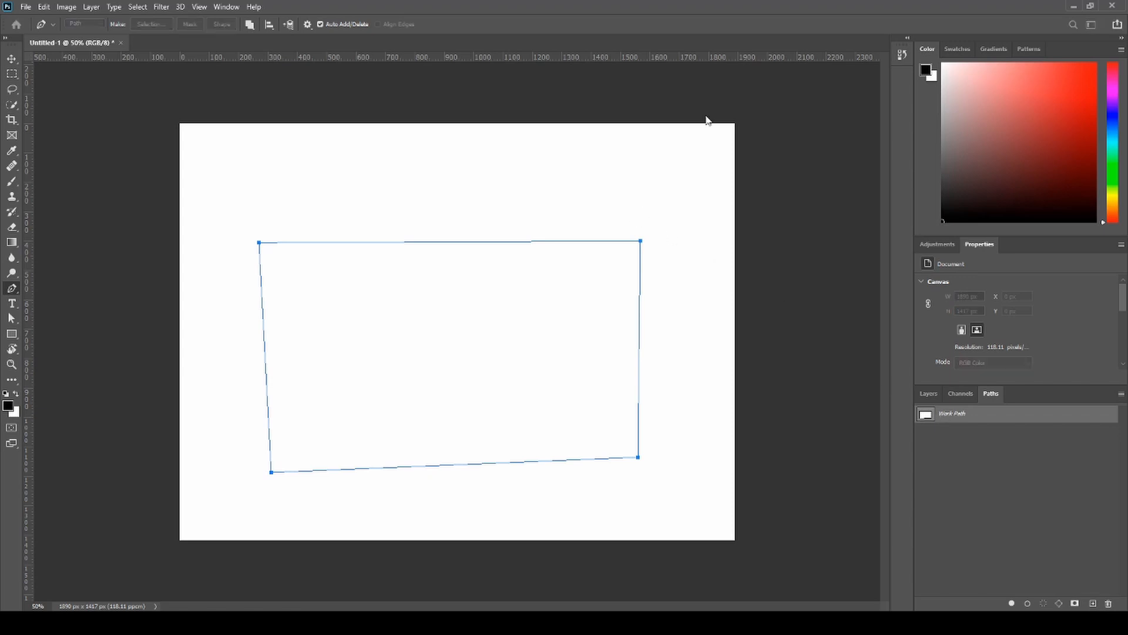
key(Return)
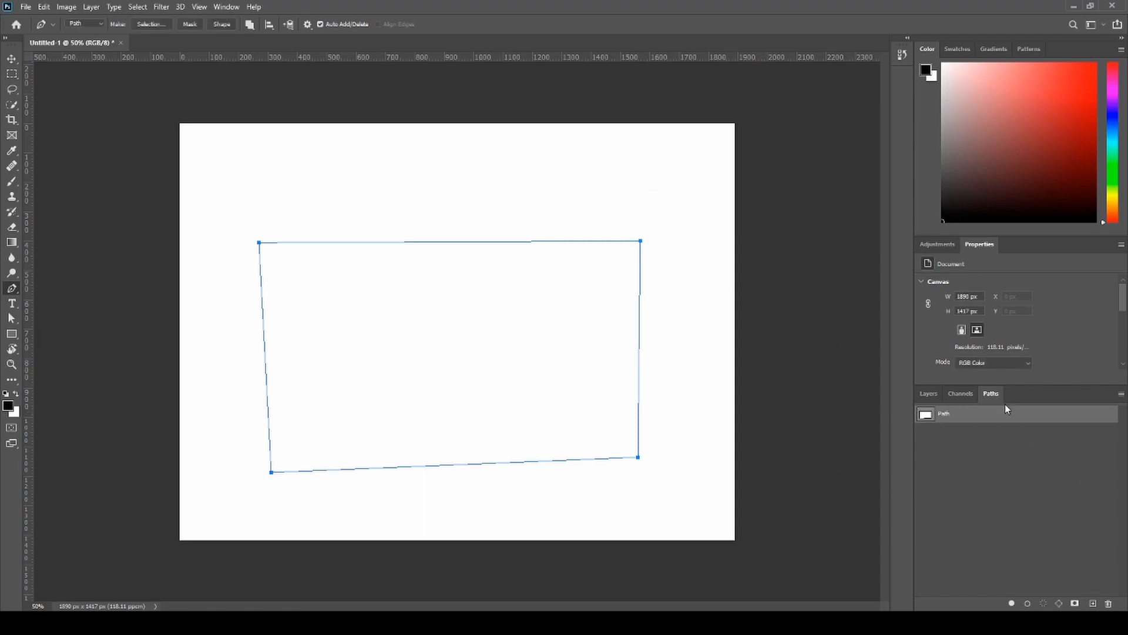
- Return to the layer list and undo the saved path together with its four-sided outline
click(929, 395)
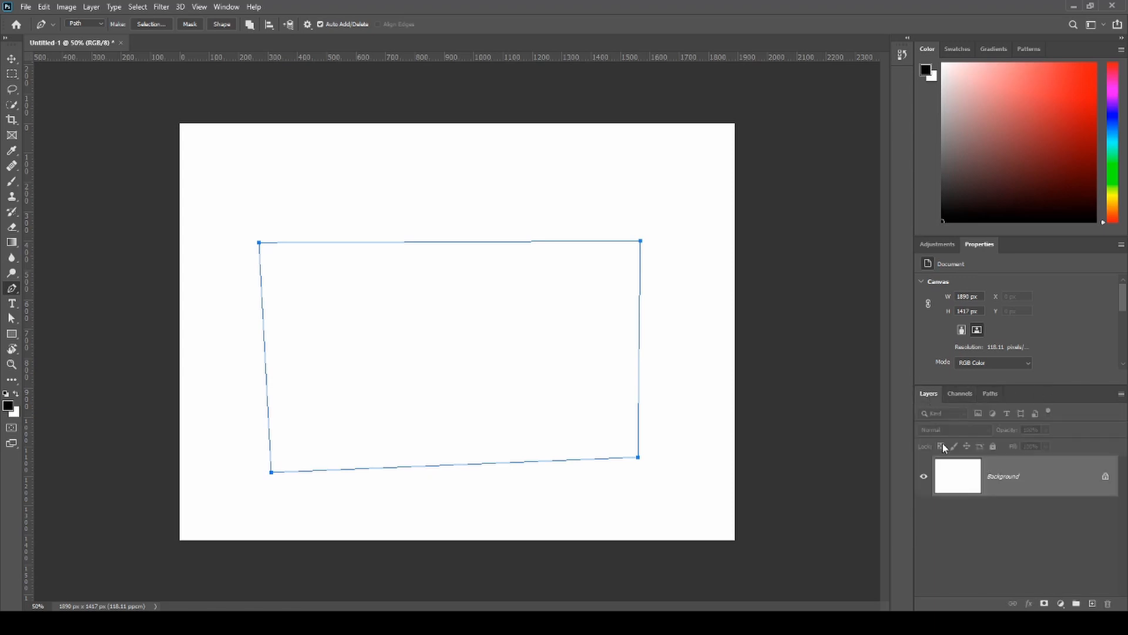
key(ctrl+z)
key(ctrl+z)
key(ctrl+z)
key(ctrl+z)
key(ctrl+z)
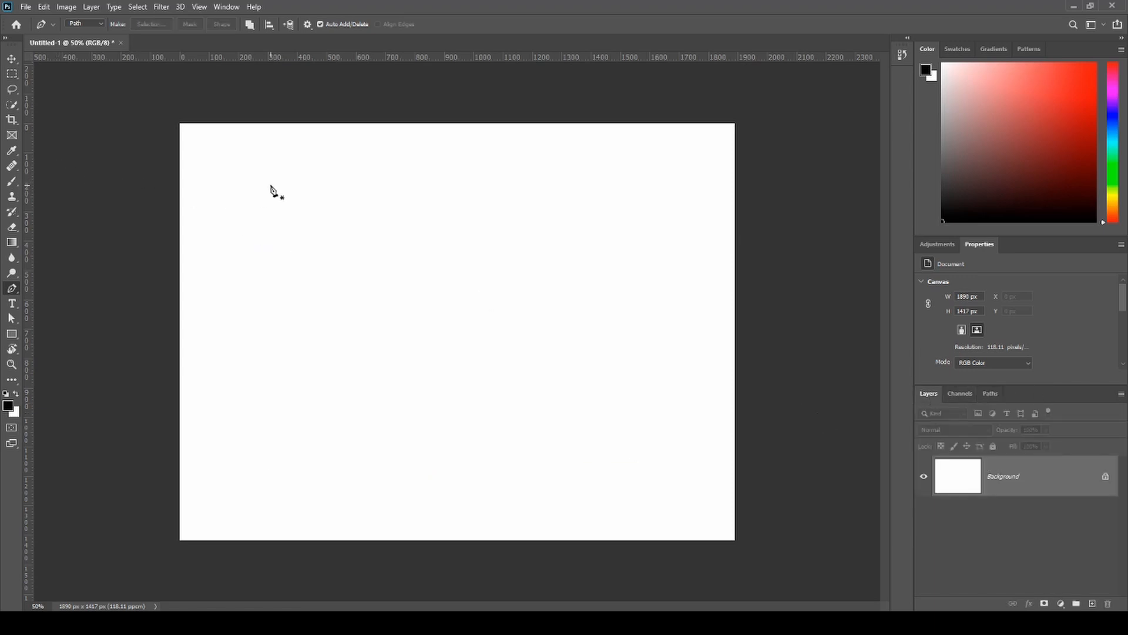
- Draw a closed, roughly four-sided path across the upper half of the canvas
click(273, 184)
click(649, 189)
click(598, 373)
click(269, 350)
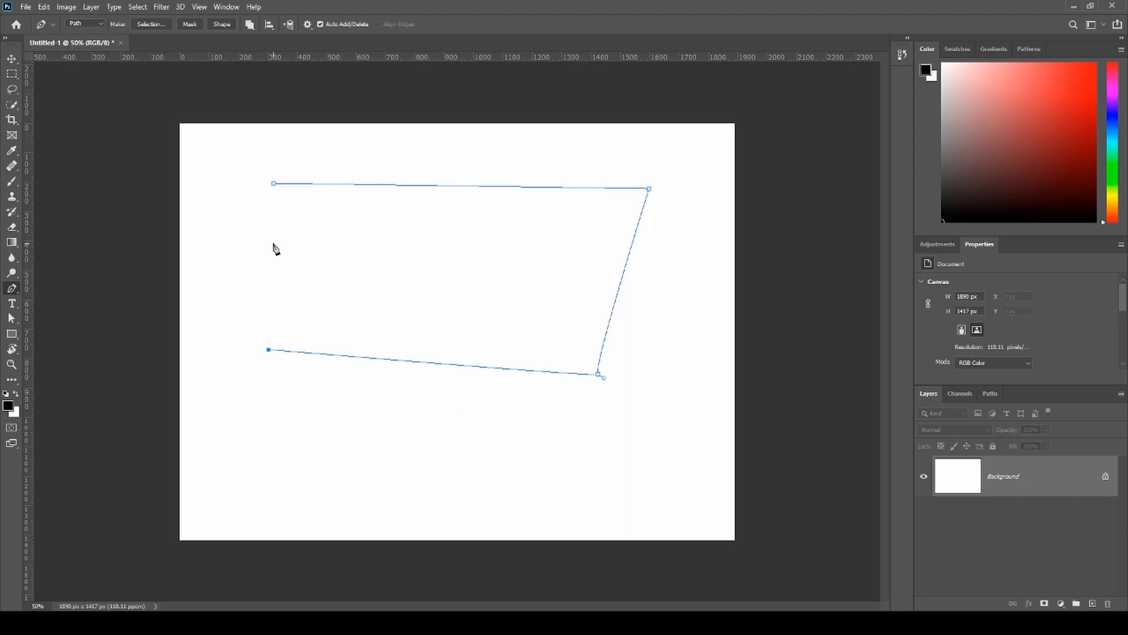
click(273, 184)
- Show the path list and add a second closed path, a six-point polygon below the first outline, to the same work path
click(988, 394)
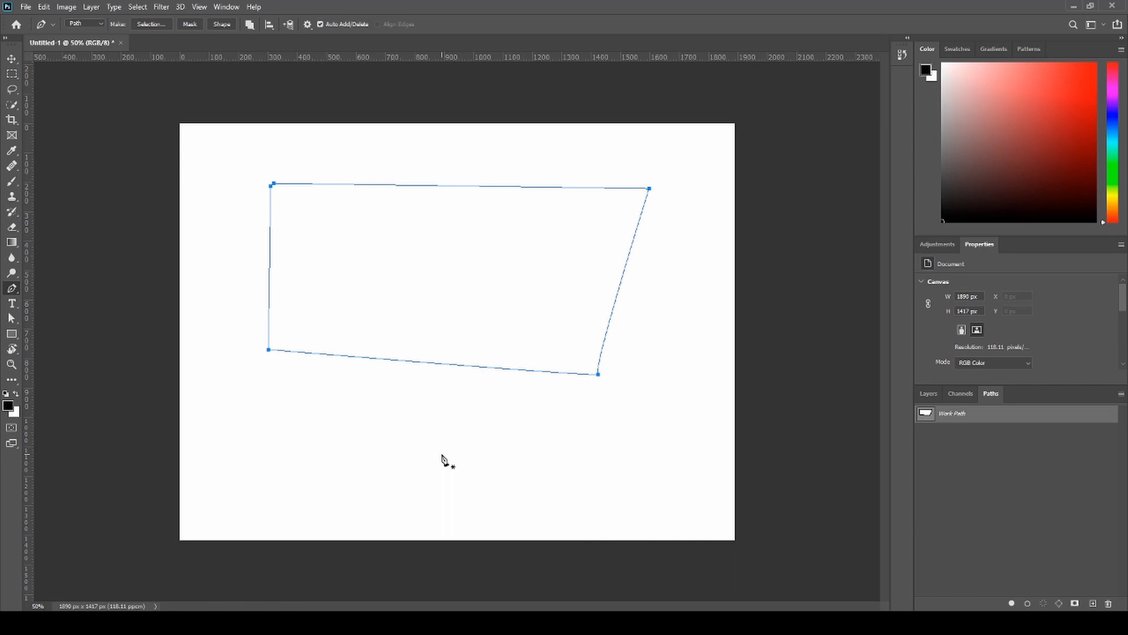
click(586, 414)
click(646, 456)
click(649, 497)
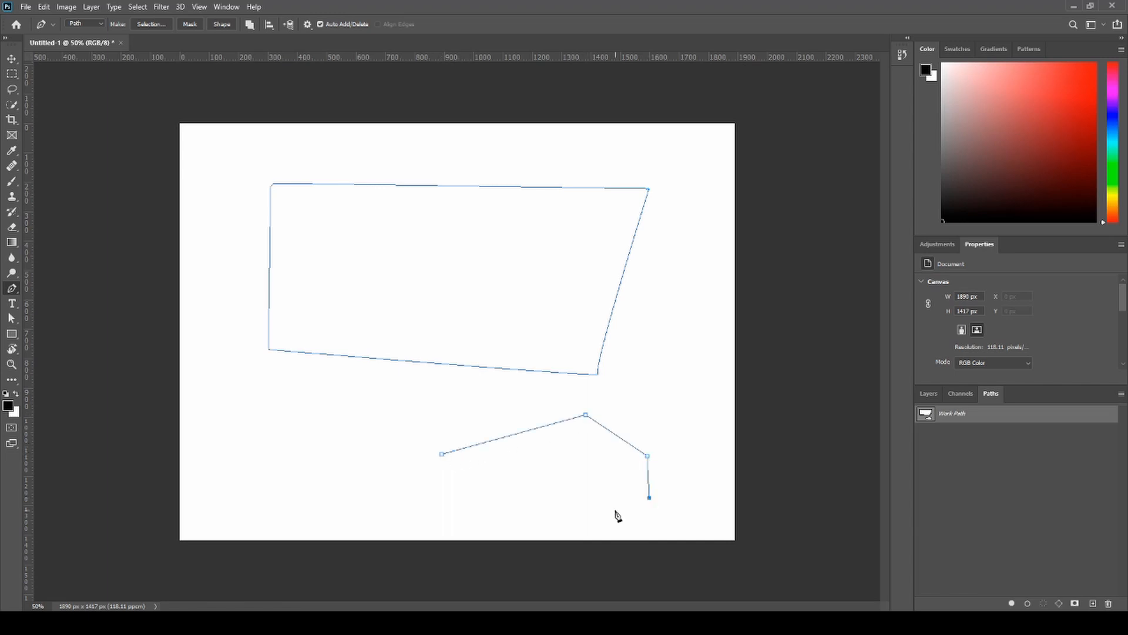
click(544, 511)
click(468, 461)
click(441, 453)
click(1060, 451)
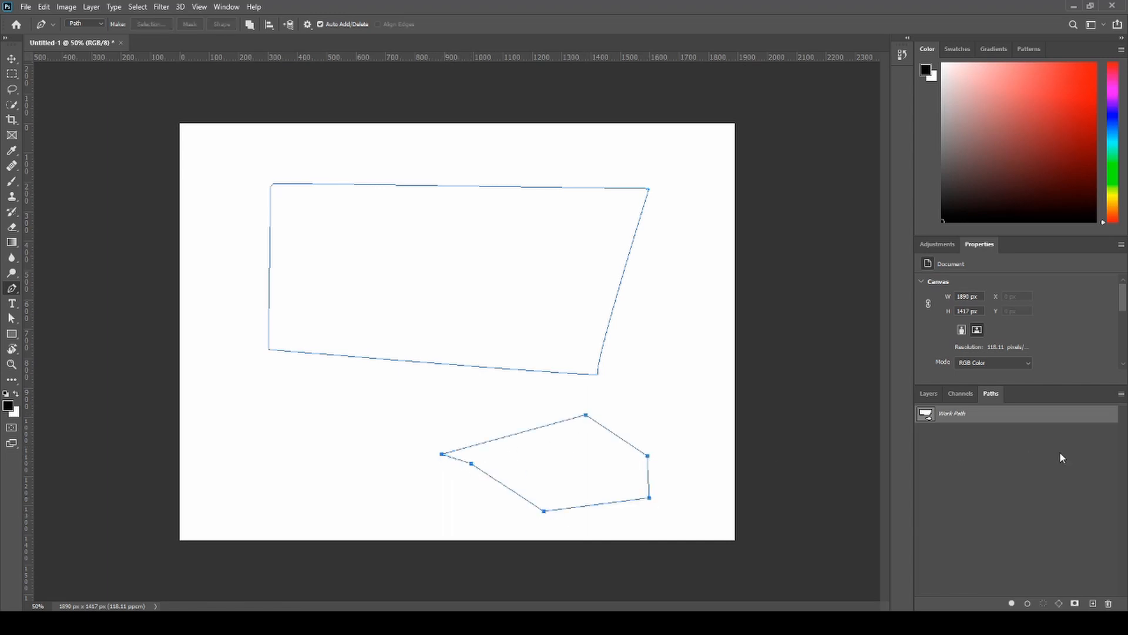
- Deselect the work path, create a new empty path, and switch between the two to compare their contents
click(969, 417)
click(971, 424)
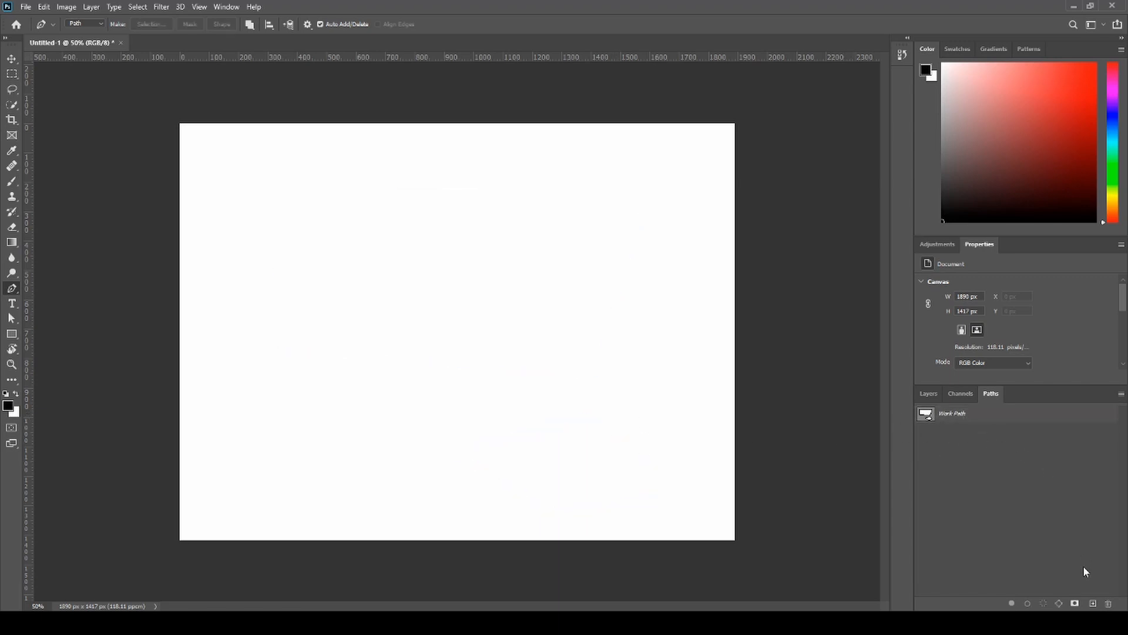
click(1093, 605)
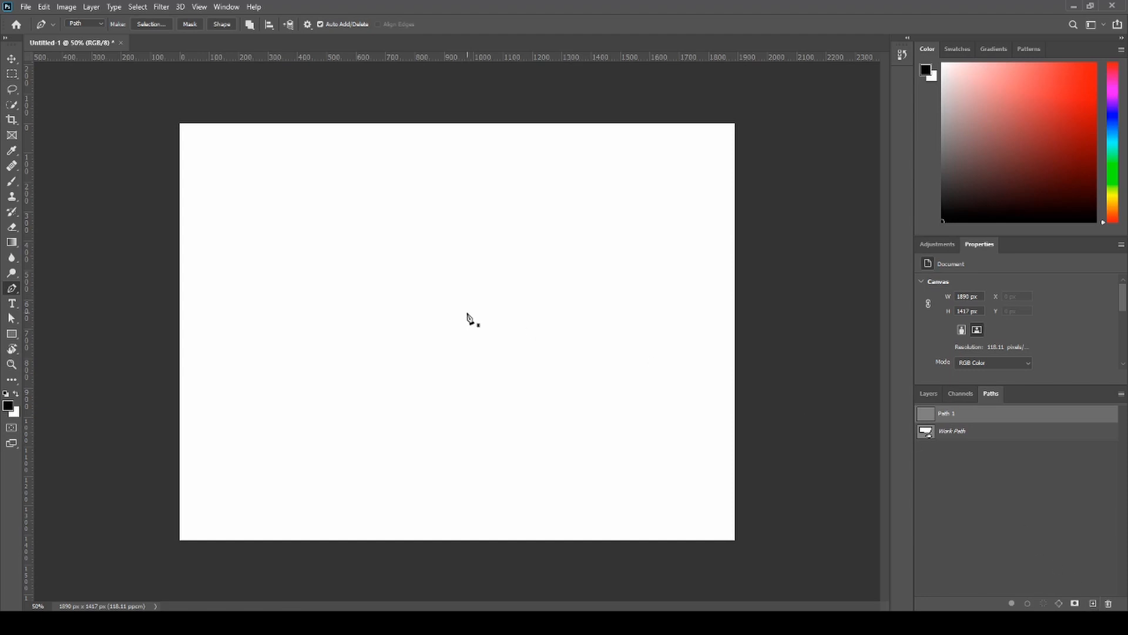
click(963, 437)
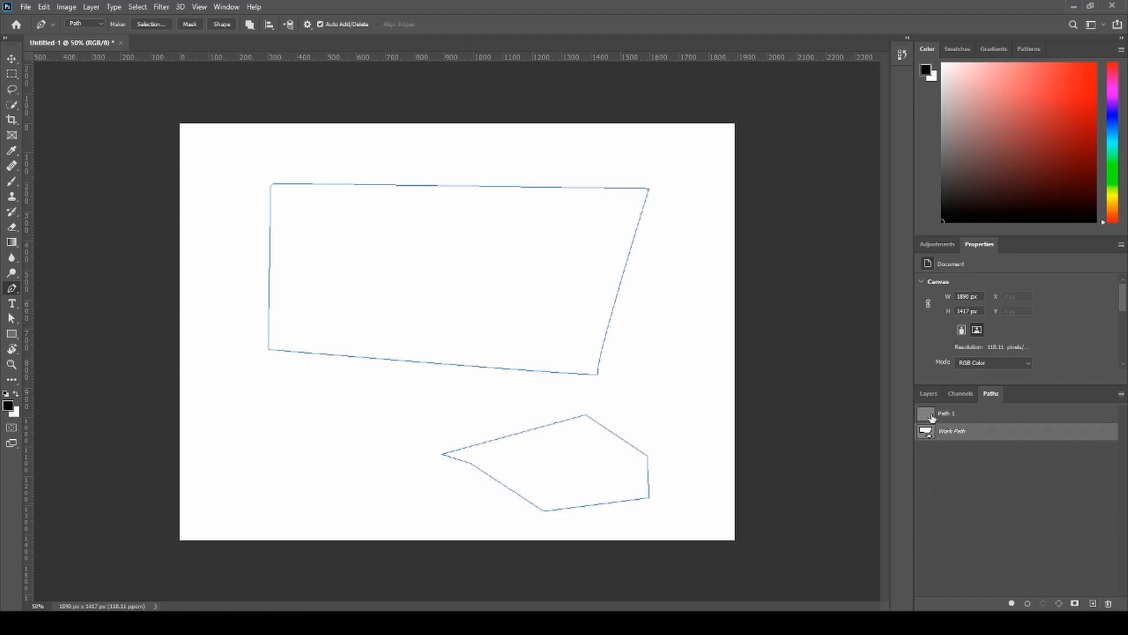
click(931, 418)
- Draw one straight diagonal segment in the new path, and select the Background layer in the layer list
click(394, 409)
click(553, 302)
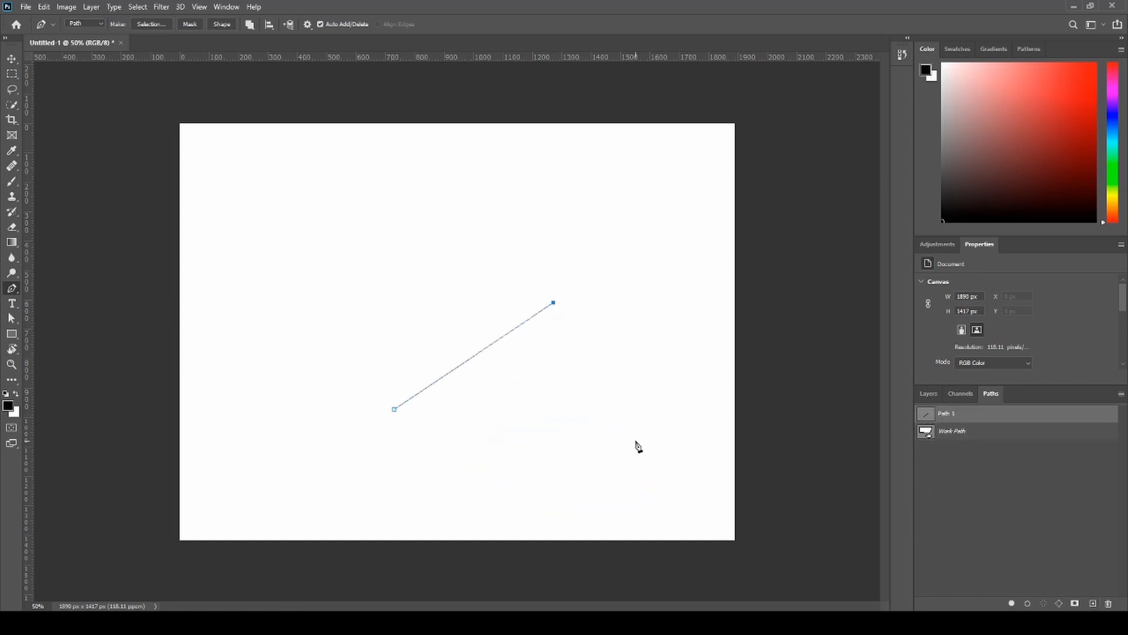
click(931, 393)
click(1005, 475)
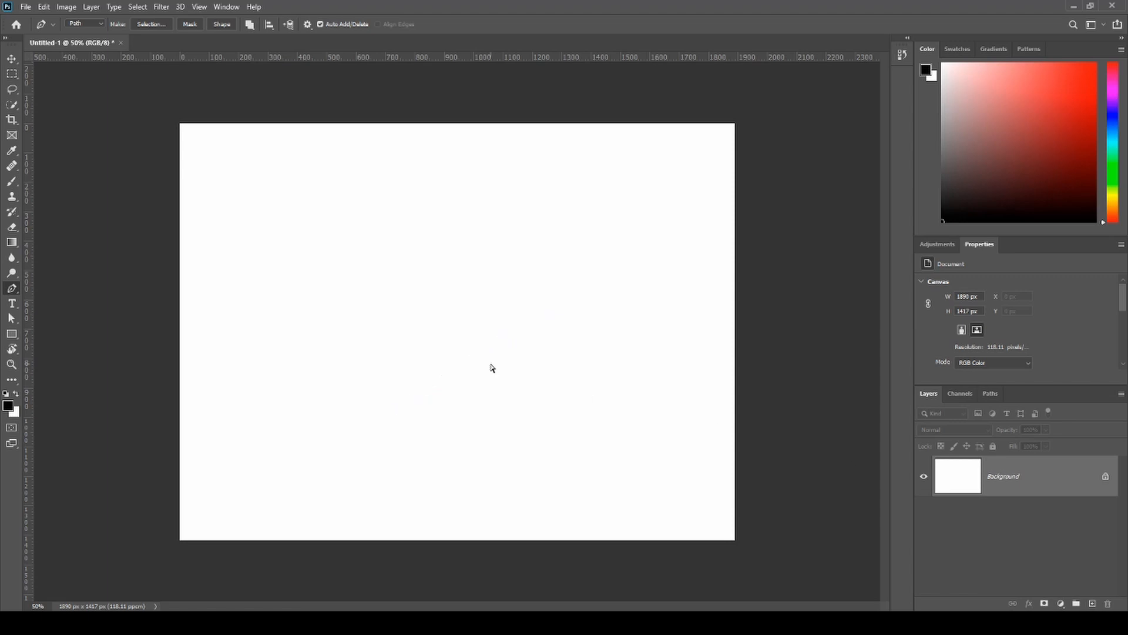
- Undo the new path and both work path outlines, and return to the layer list
click(992, 394)
key(ctrl+z)
key(ctrl+z)
key(ctrl+z)
key(ctrl+z)
key(ctrl+z)
key(ctrl+z)
key(ctrl+z)
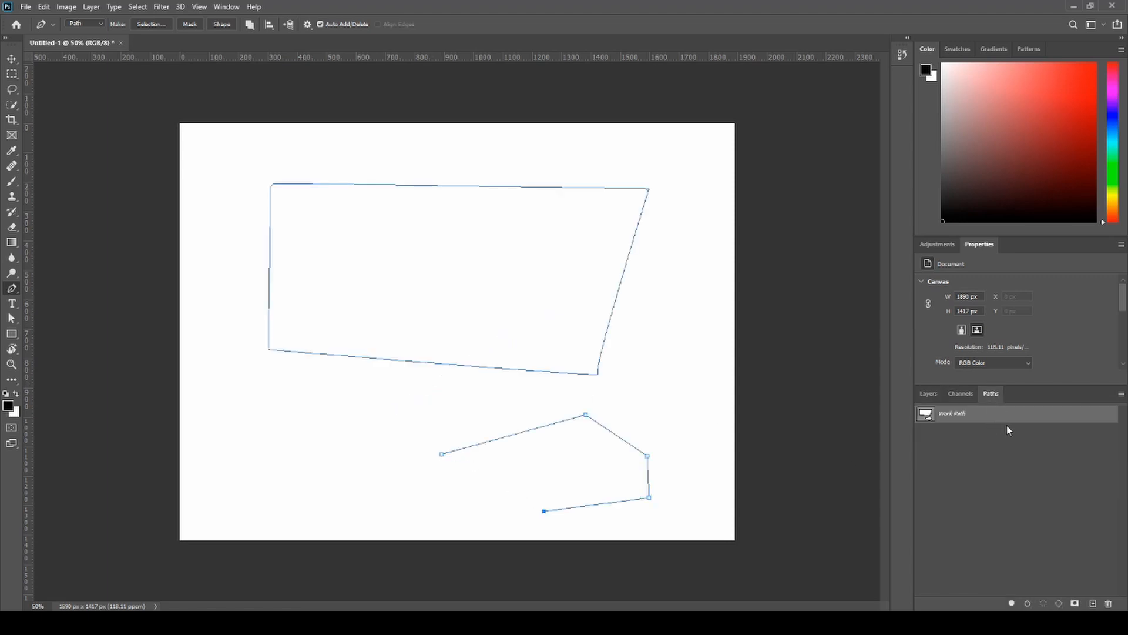
key(ctrl+z)
key(ctrl+z)
key(ctrl+z)
key(ctrl+z)
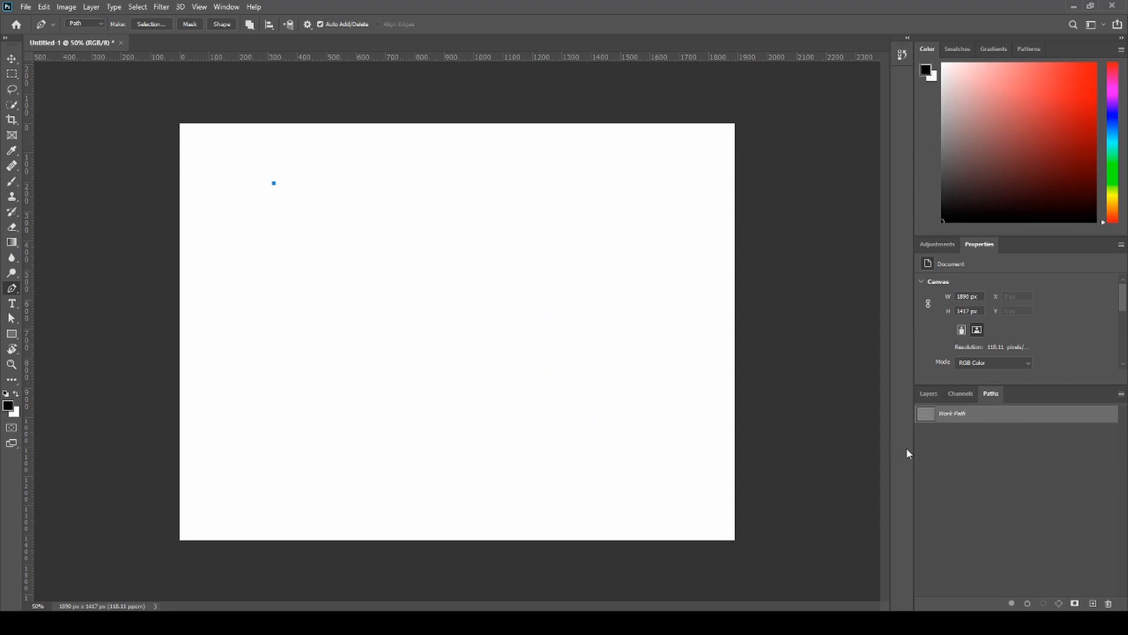
click(926, 395)
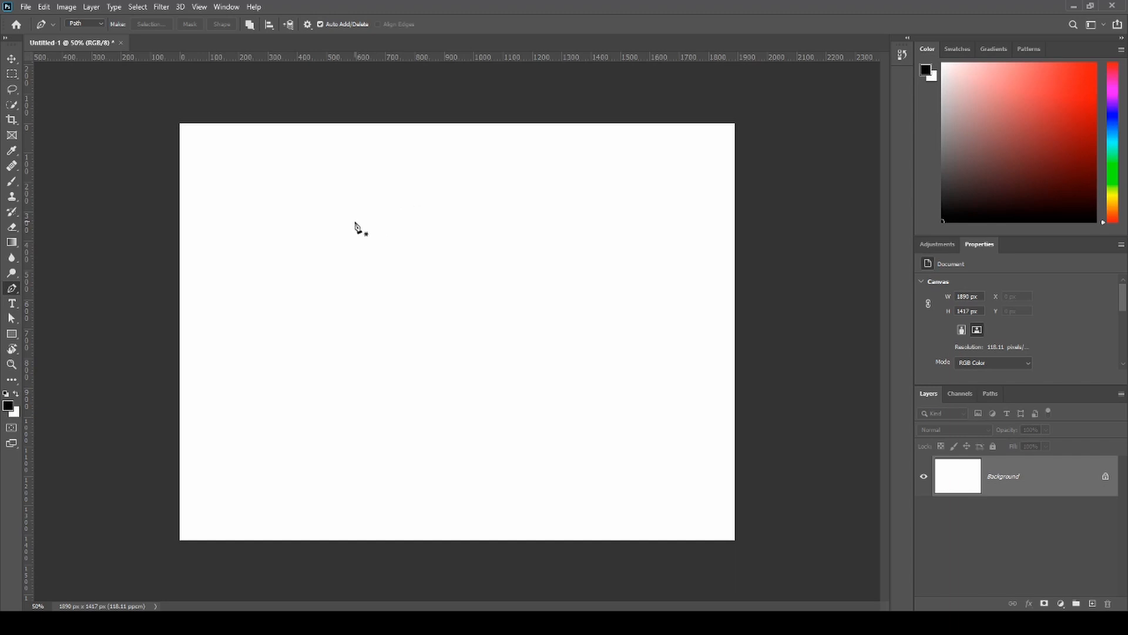
- Draw a curved path segment from a corner point up to a smooth point with horizontal direction handles, enlarged to 100%
click(290, 298)
drag(365, 203, 443, 203)
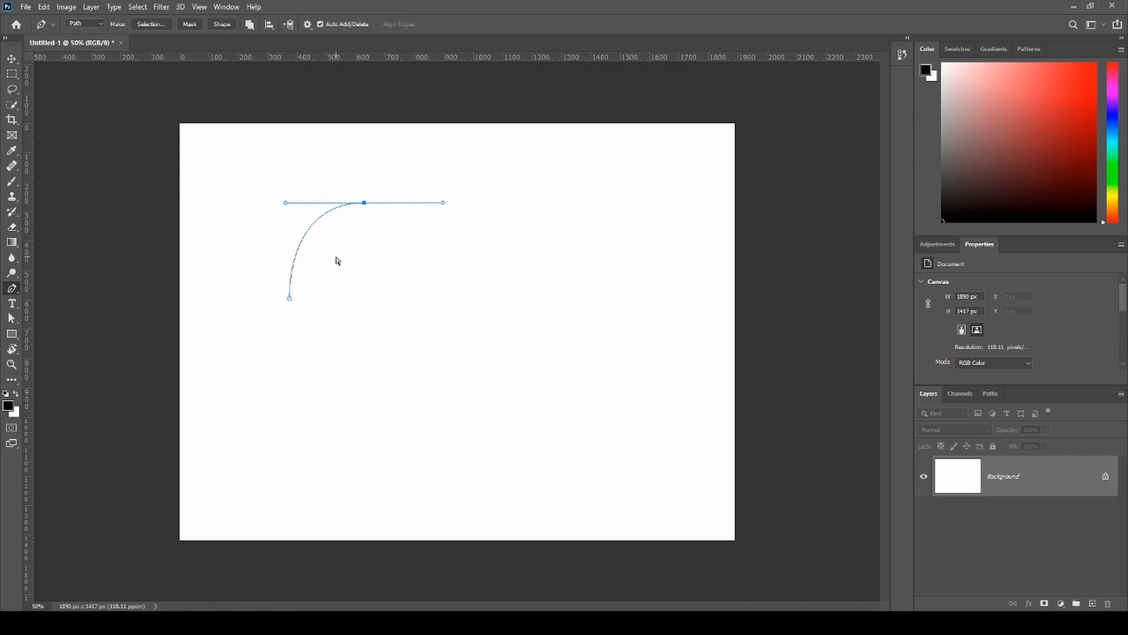
key(ctrl+plus)
drag(336, 257, 509, 461)
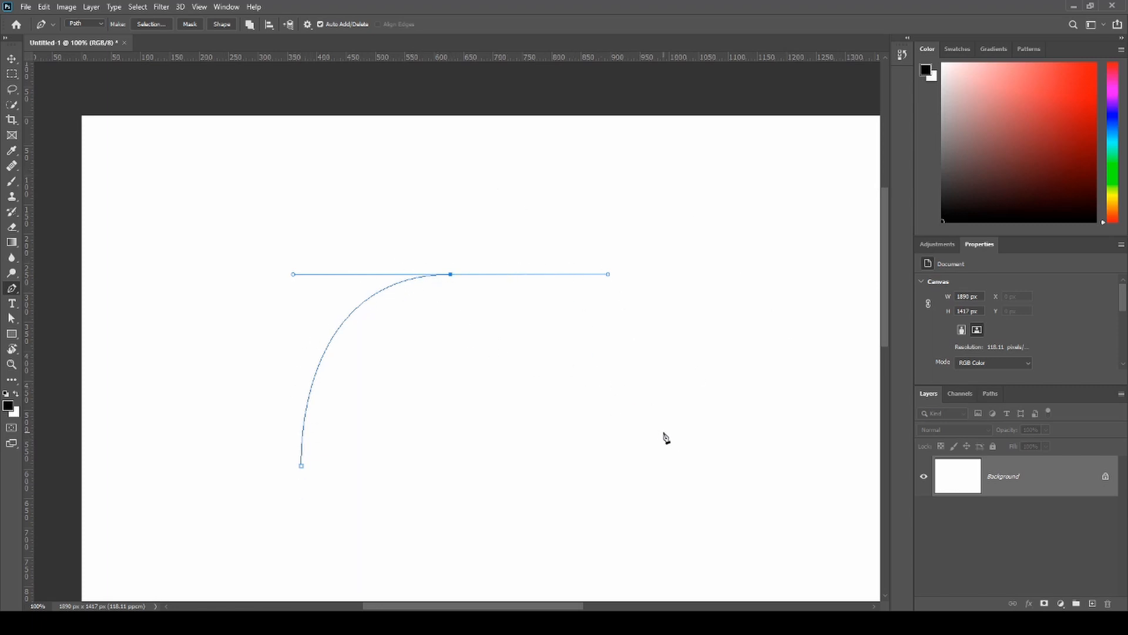
- Try to complete the arch with a lower corner point, and delete the added end point and the stray point
click(585, 466)
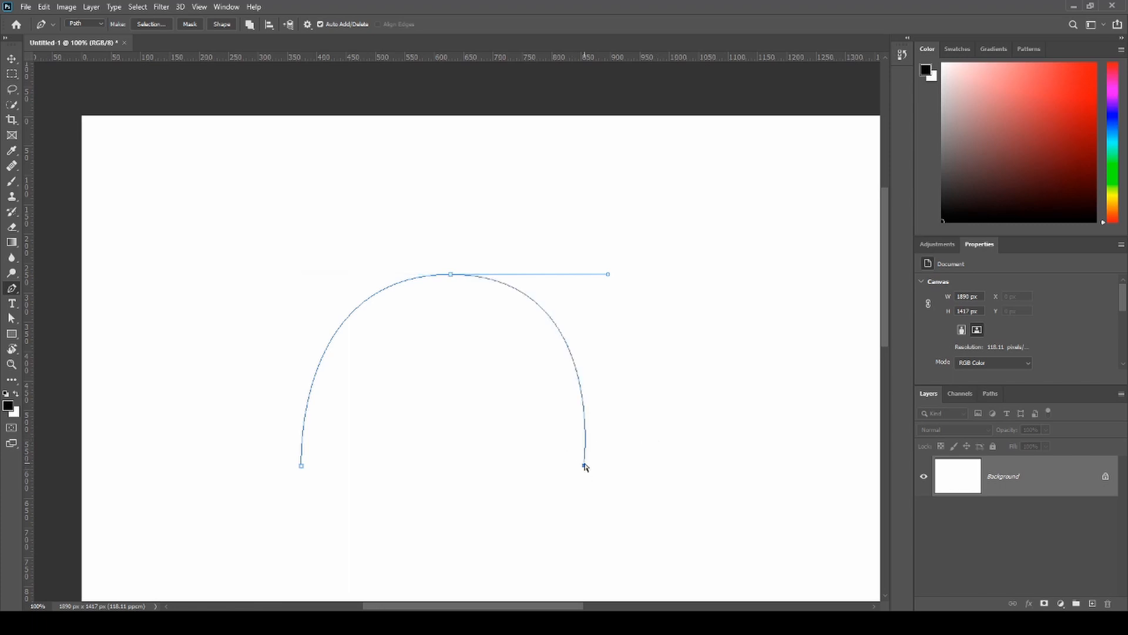
key(Delete)
click(586, 452)
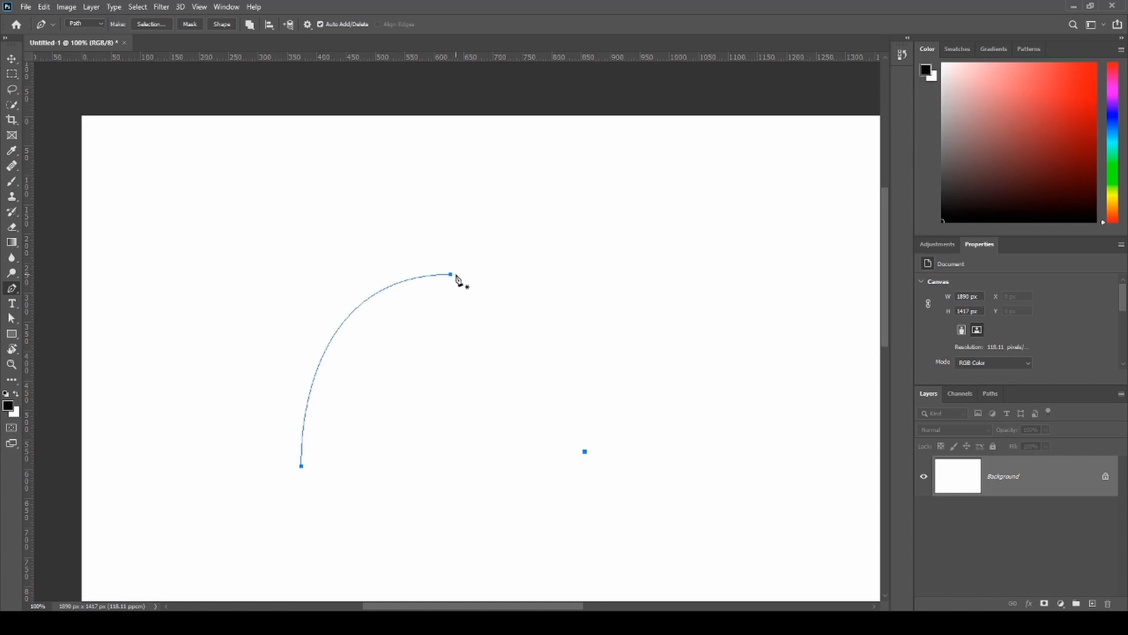
key(Delete)
- Continue the path from the top smooth point with a curved segment to a lower smooth point, and adjust the handles shaping it
click(452, 274)
drag(581, 454, 412, 460)
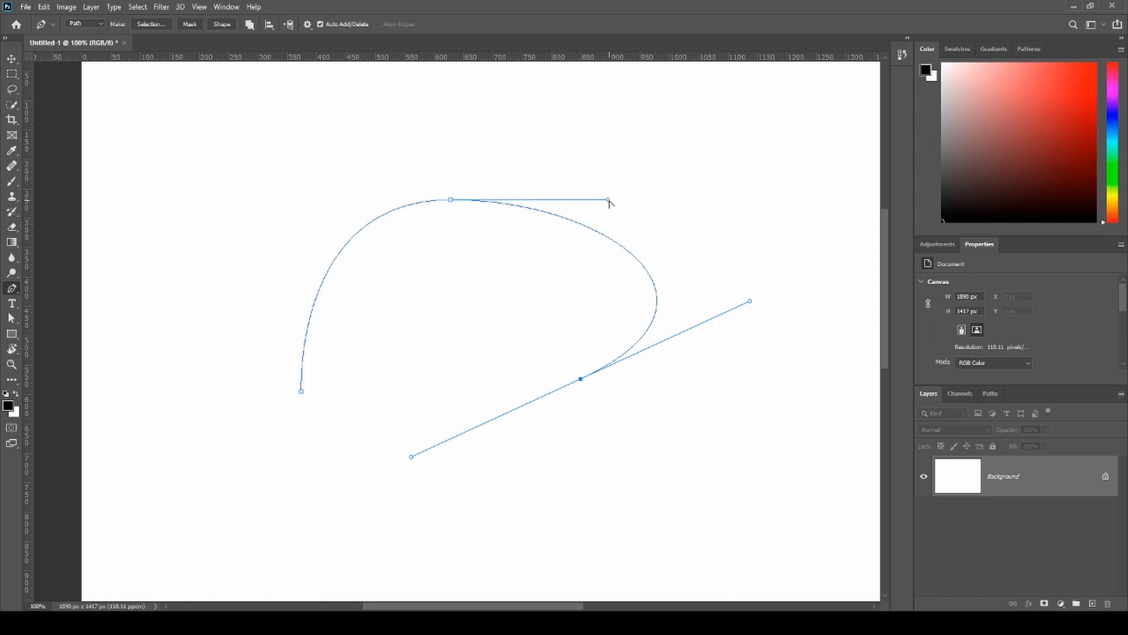
mouse_move(609, 202)
mouse_down()
mouse_move(592, 151)
mouse_move(537, 93)
mouse_move(451, 103)
mouse_move(620, 197)
mouse_up()
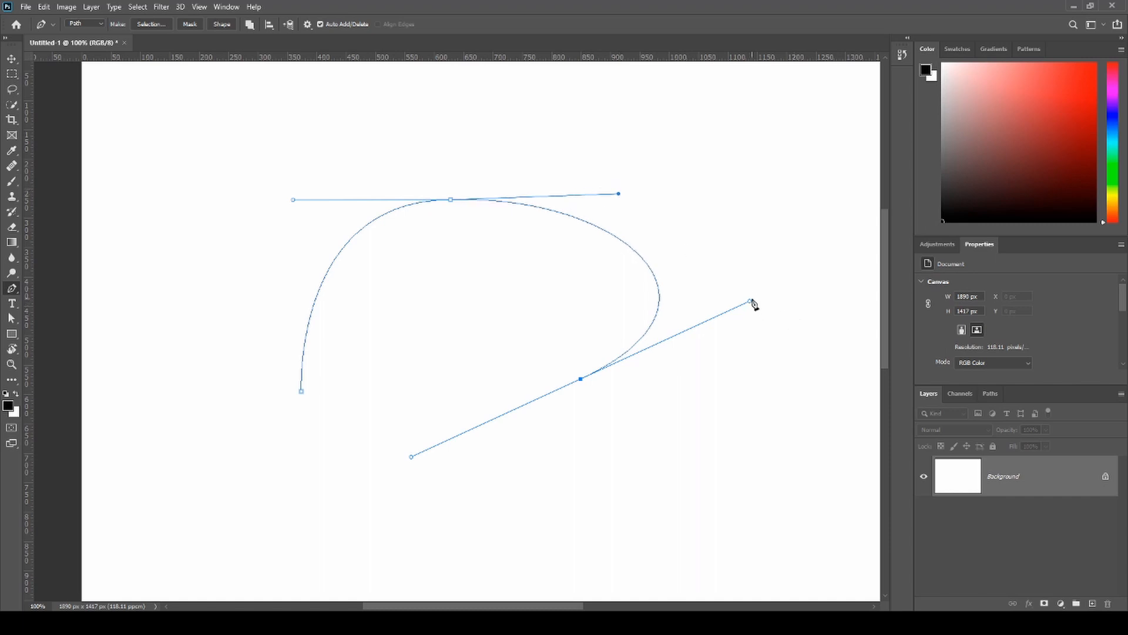
drag(750, 302, 642, 337)
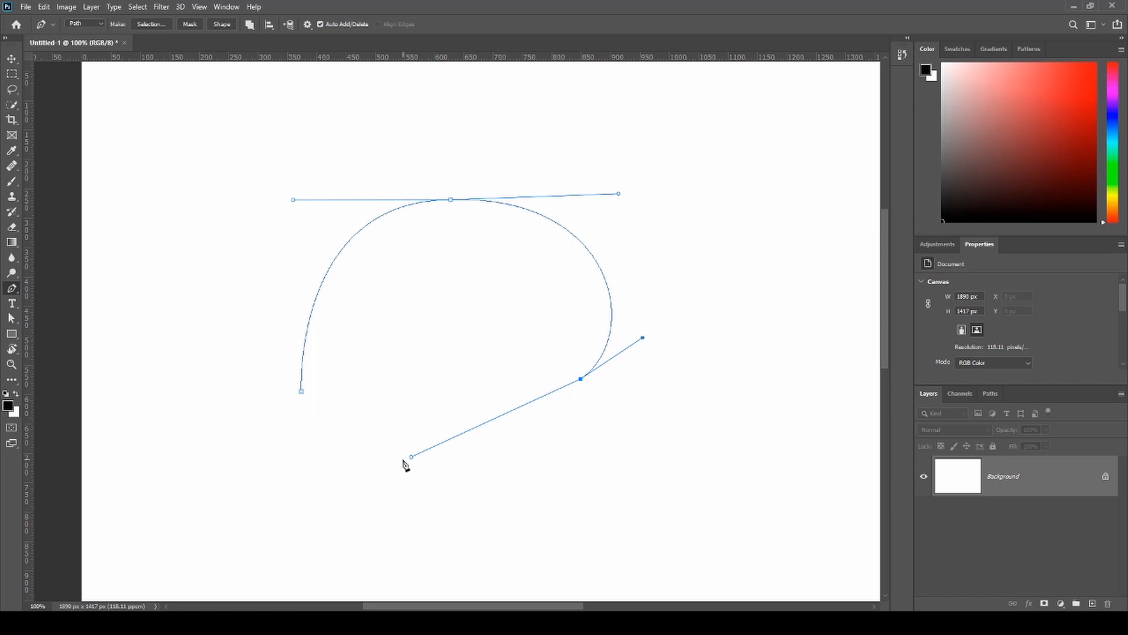
- Shorten the outgoing direction handle of the lower smooth point and extend the path with curved segments inside the arch
click(371, 425)
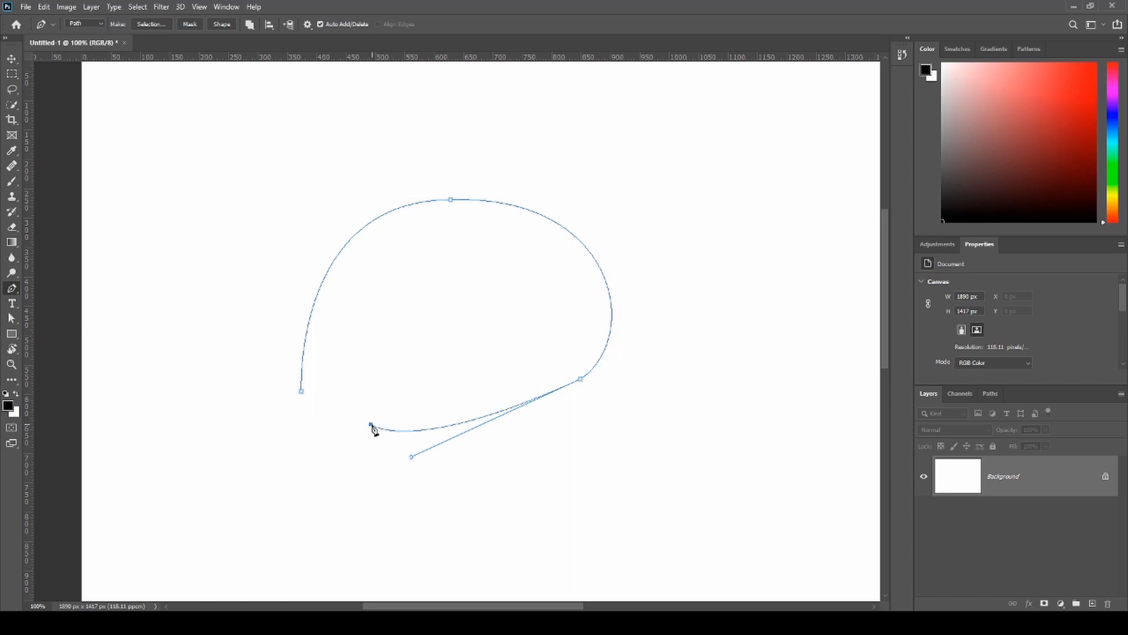
key(ctrl+z)
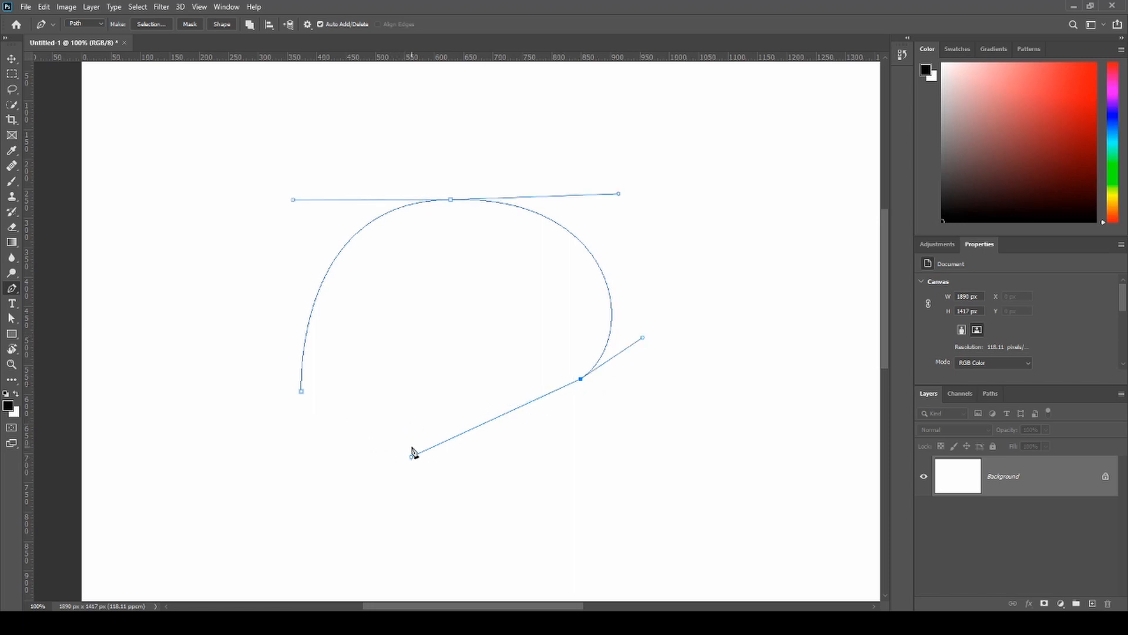
drag(411, 458, 512, 421)
click(468, 289)
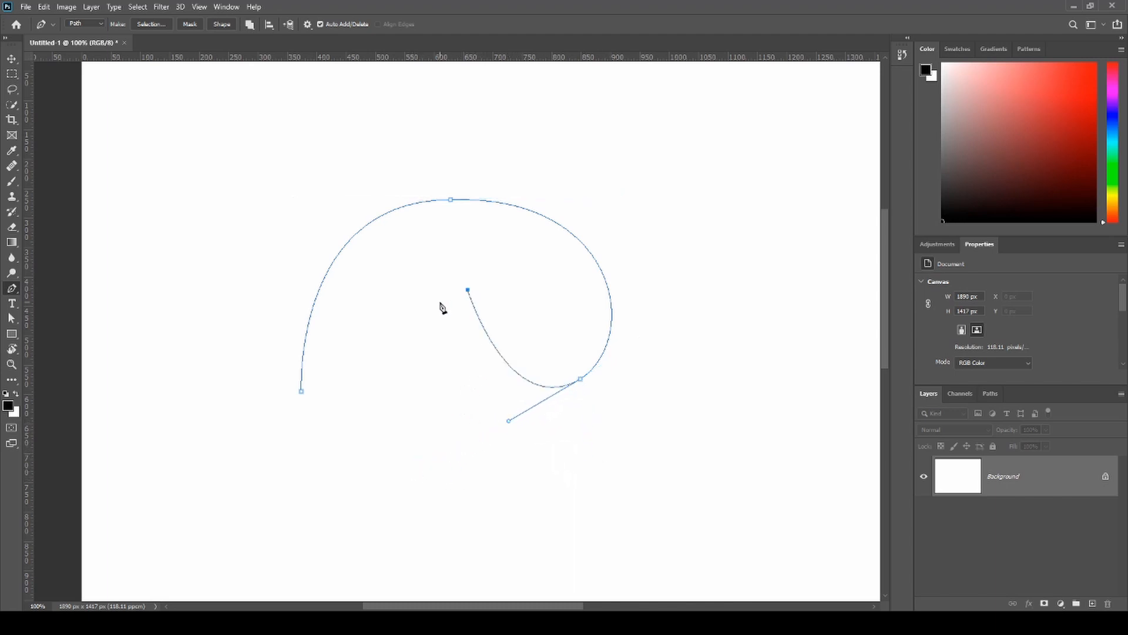
drag(376, 391, 327, 362)
- Undo the entire curved path back to an empty canvas
key(ctrl+z)
key(ctrl+z)
key(ctrl+z)
key(ctrl+z)
key(ctrl+z)
key(ctrl+z)
key(ctrl+z)
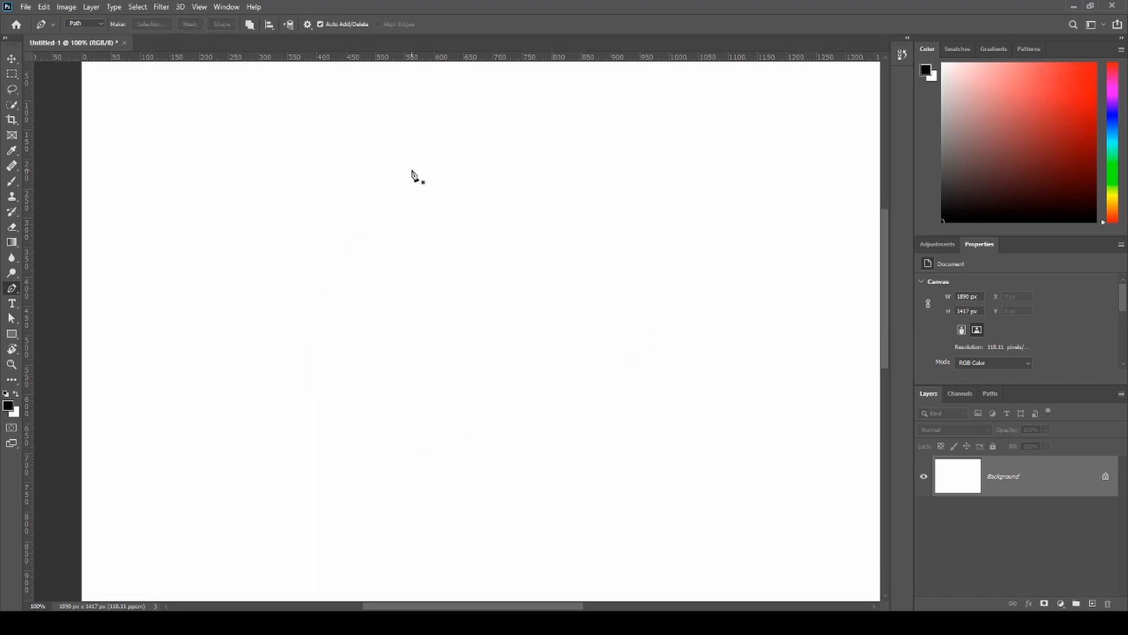
- Draw an open question-mark-shaped path with three smooth points between a corner start point and a lower corner end point
click(490, 245)
drag(566, 193, 612, 199)
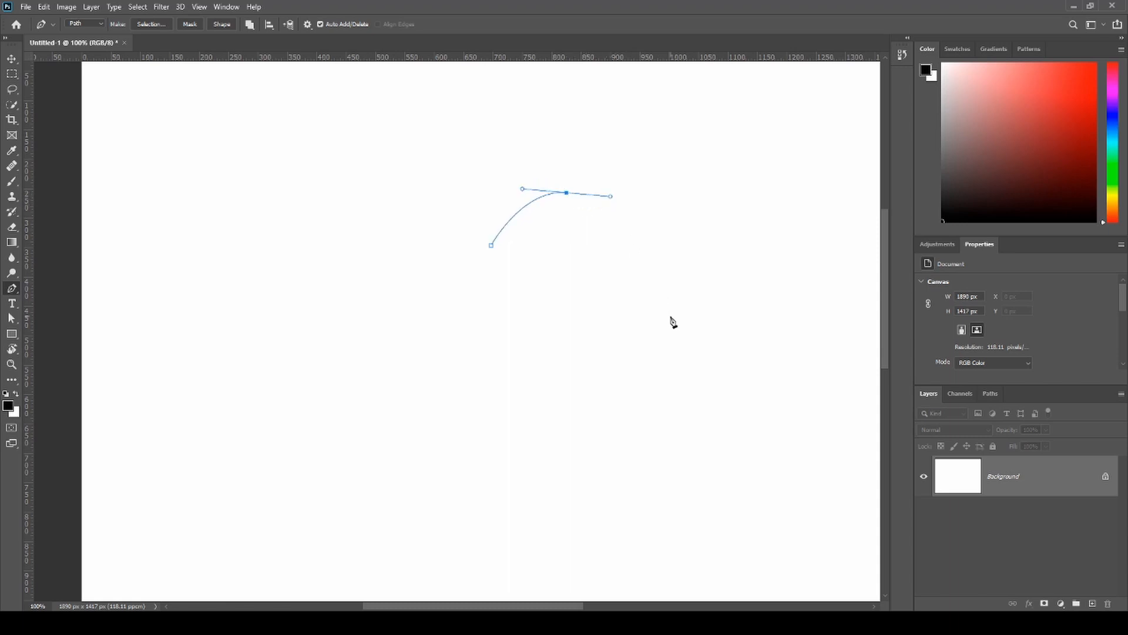
drag(654, 258, 657, 289)
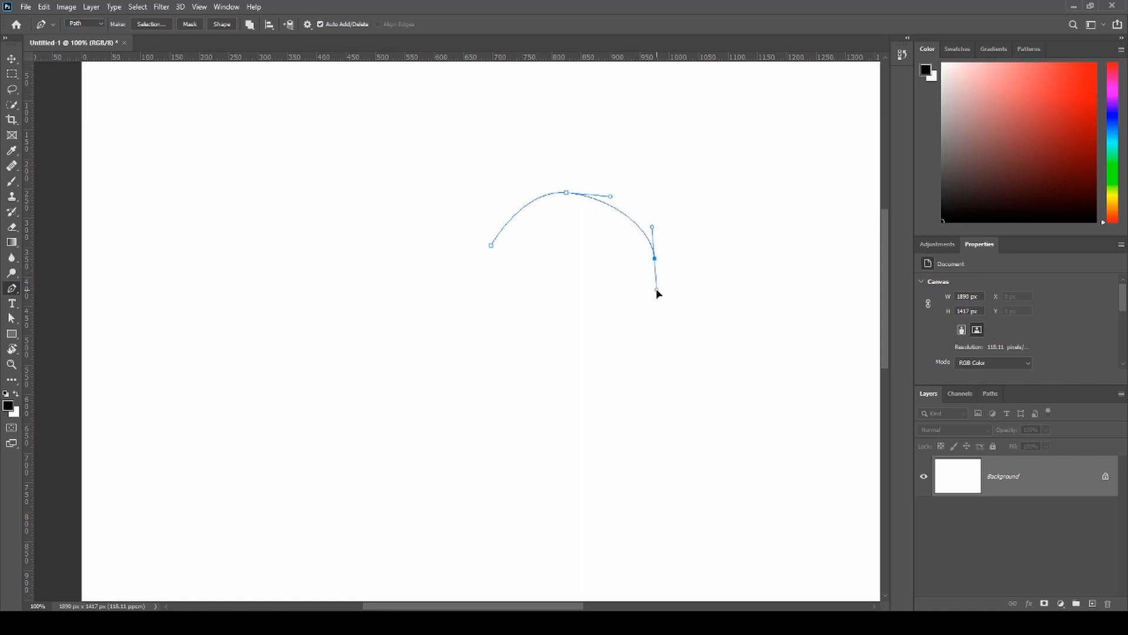
click(602, 372)
drag(598, 372, 600, 411)
click(515, 485)
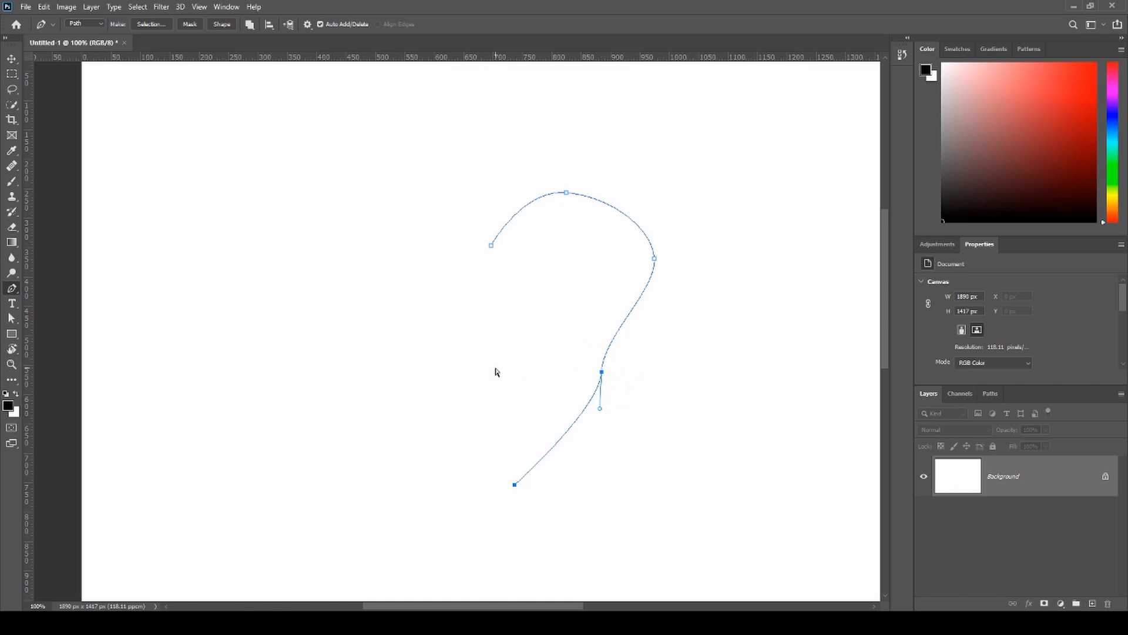
- Move the lower smooth point inward and angle its direction handles to smooth the transition into the tail
click(11, 318)
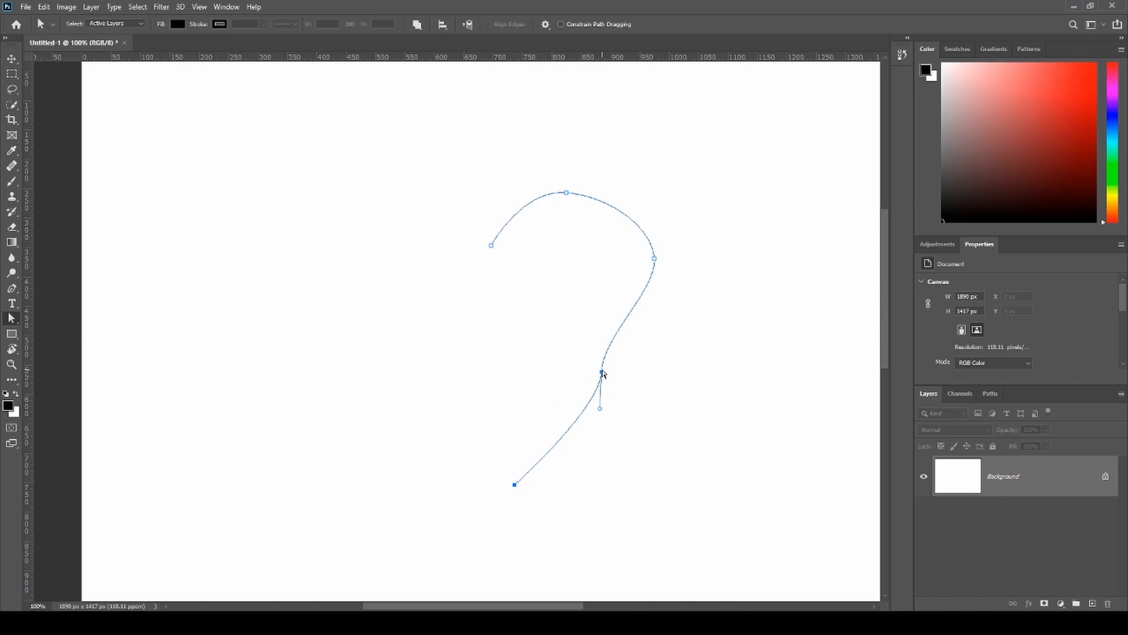
drag(601, 376, 563, 362)
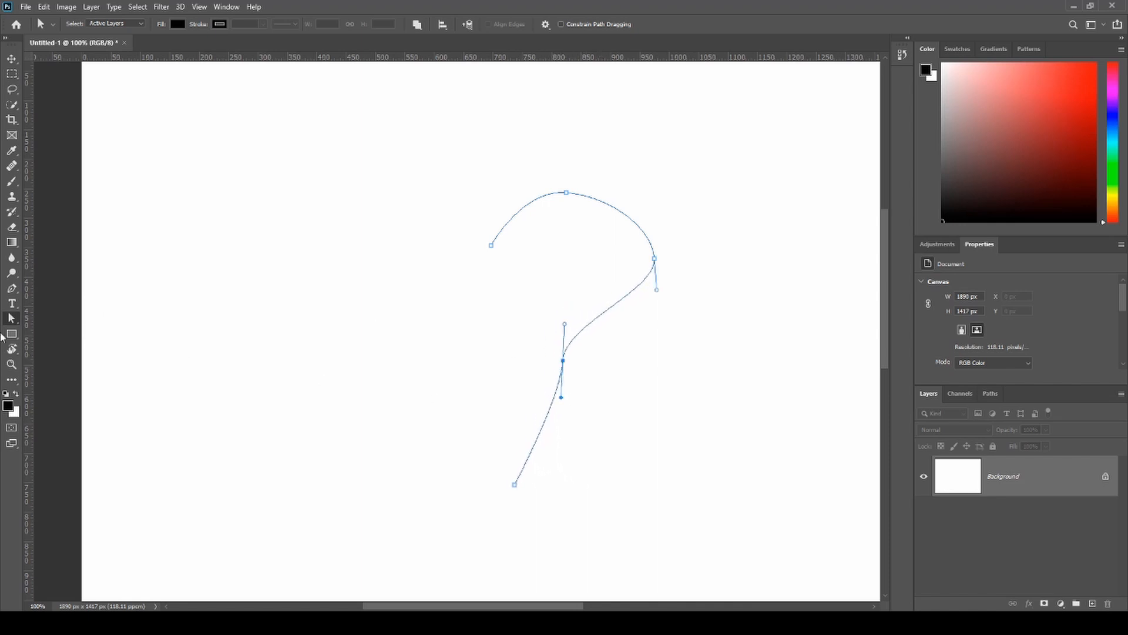
key(p)
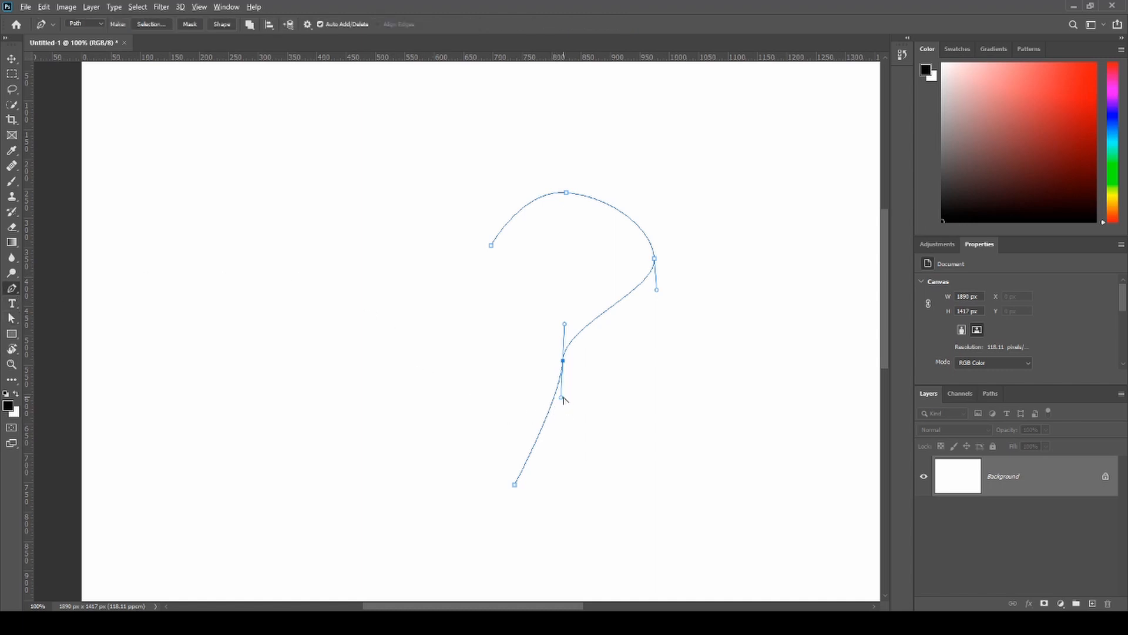
drag(565, 324, 581, 318)
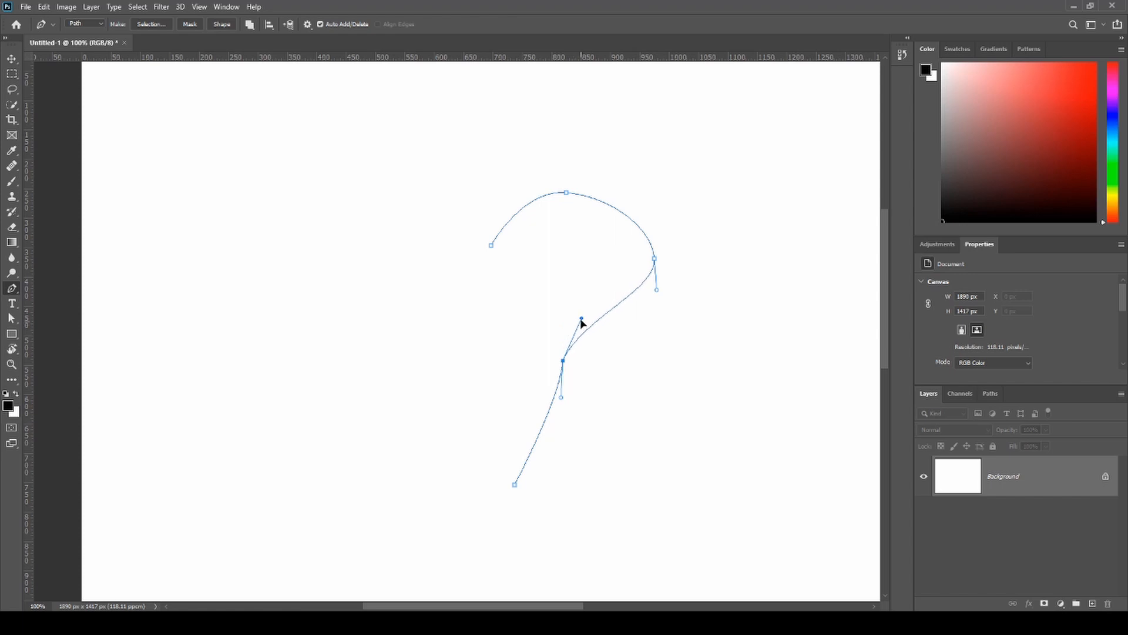
drag(563, 362, 550, 396)
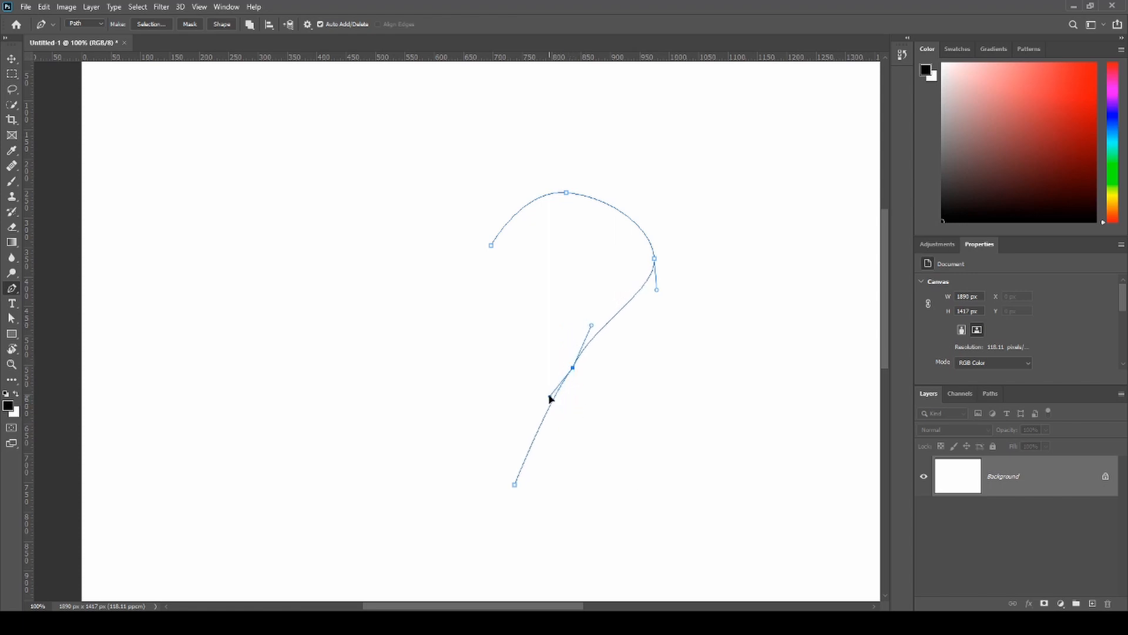
drag(591, 327, 606, 331)
drag(571, 369, 576, 372)
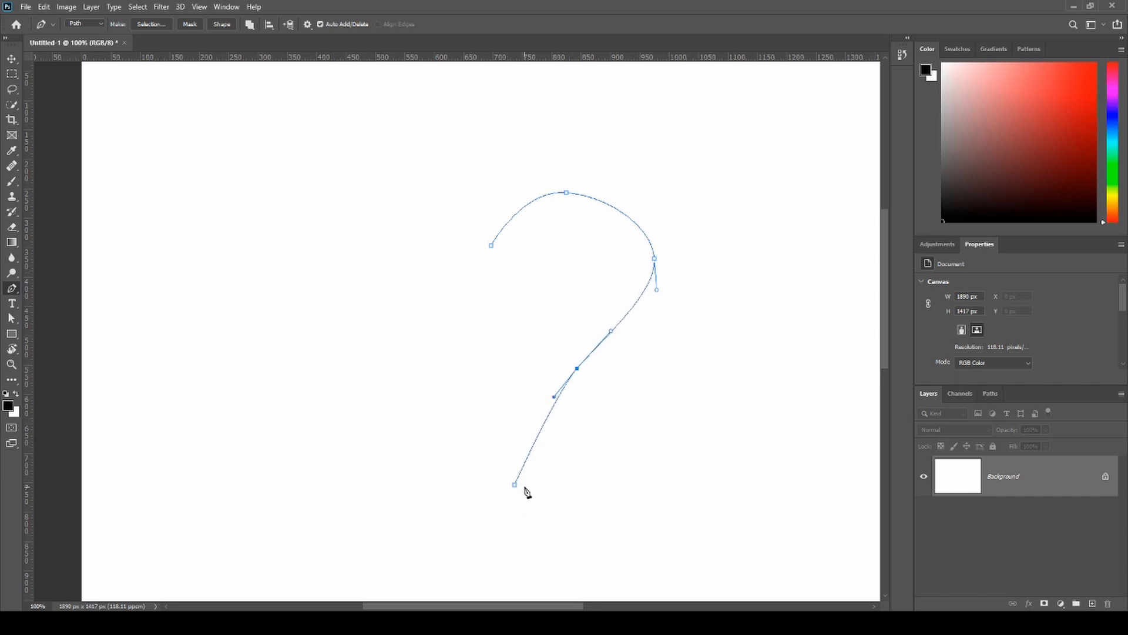
- Move the tail's end point almost directly below the start point and close the path with a straight vertical edge
ctrl+click(504, 484)
drag(515, 485, 495, 486)
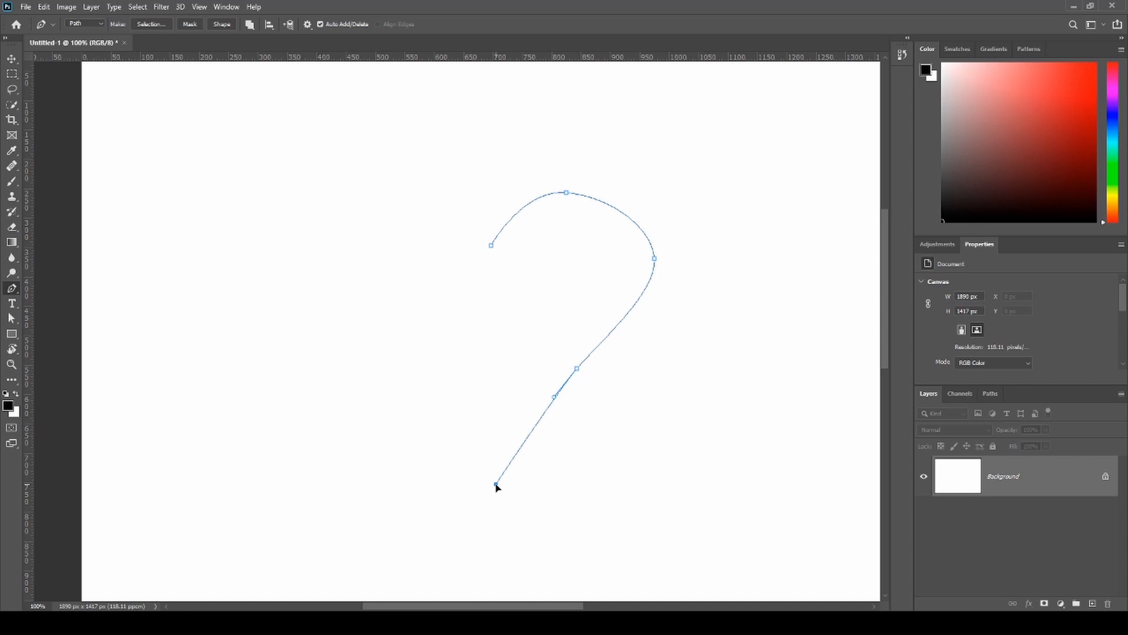
drag(495, 484, 496, 483)
click(492, 247)
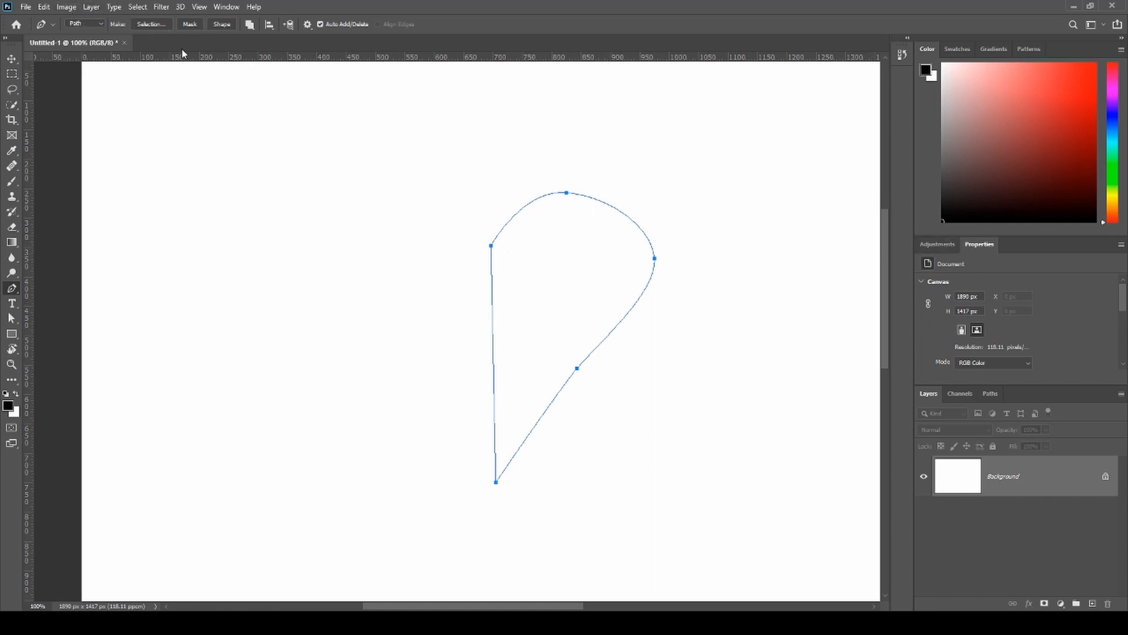
key(i)
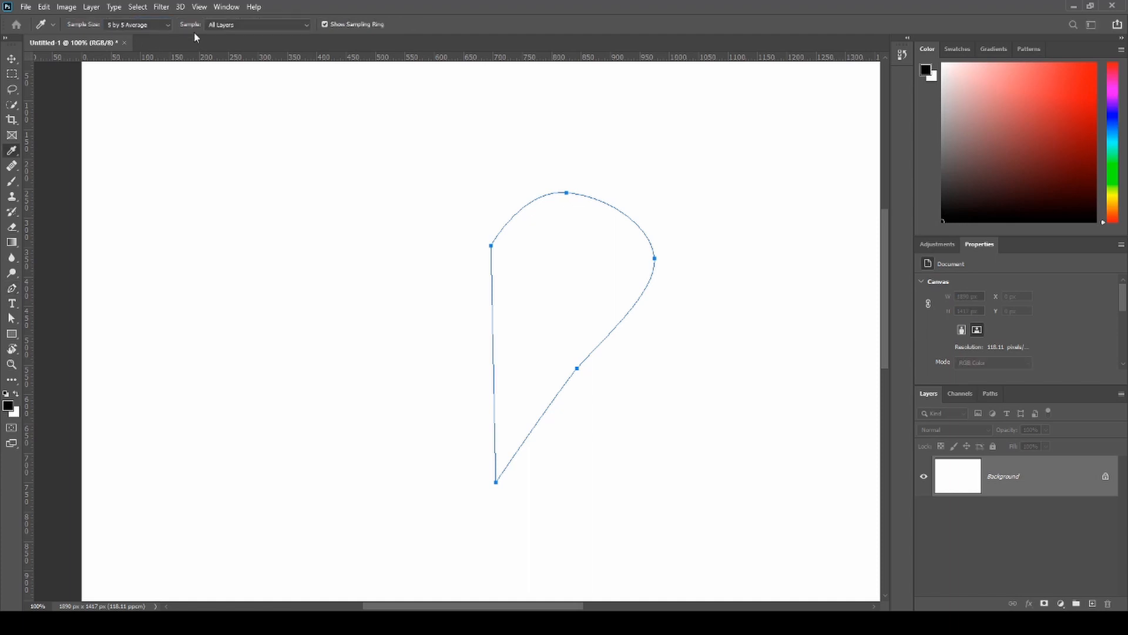
key(p)
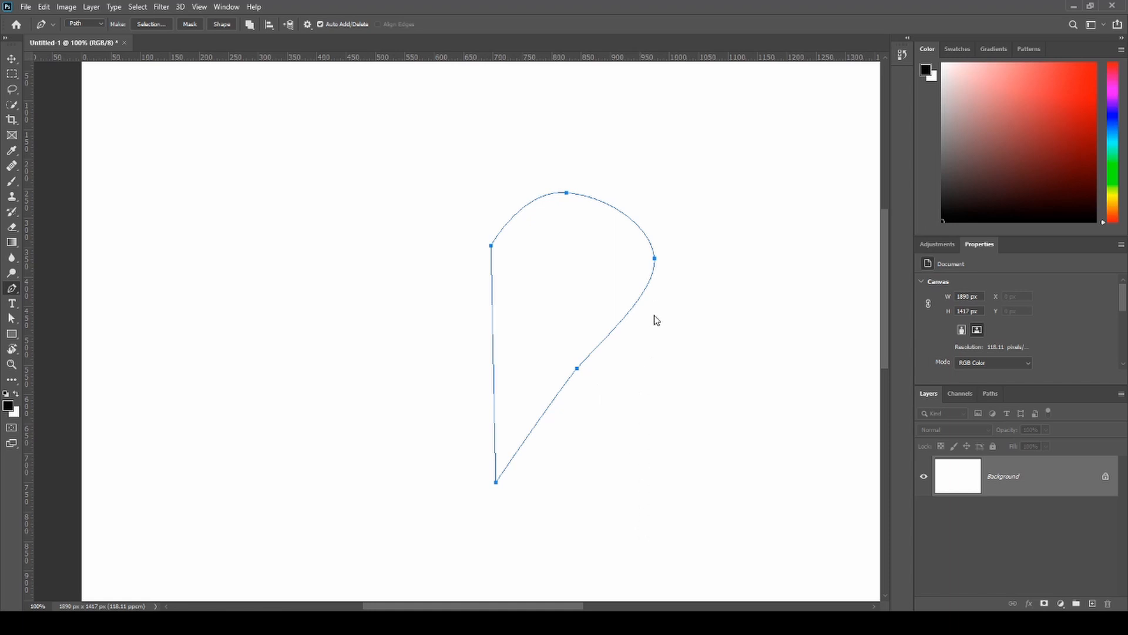
key(i)
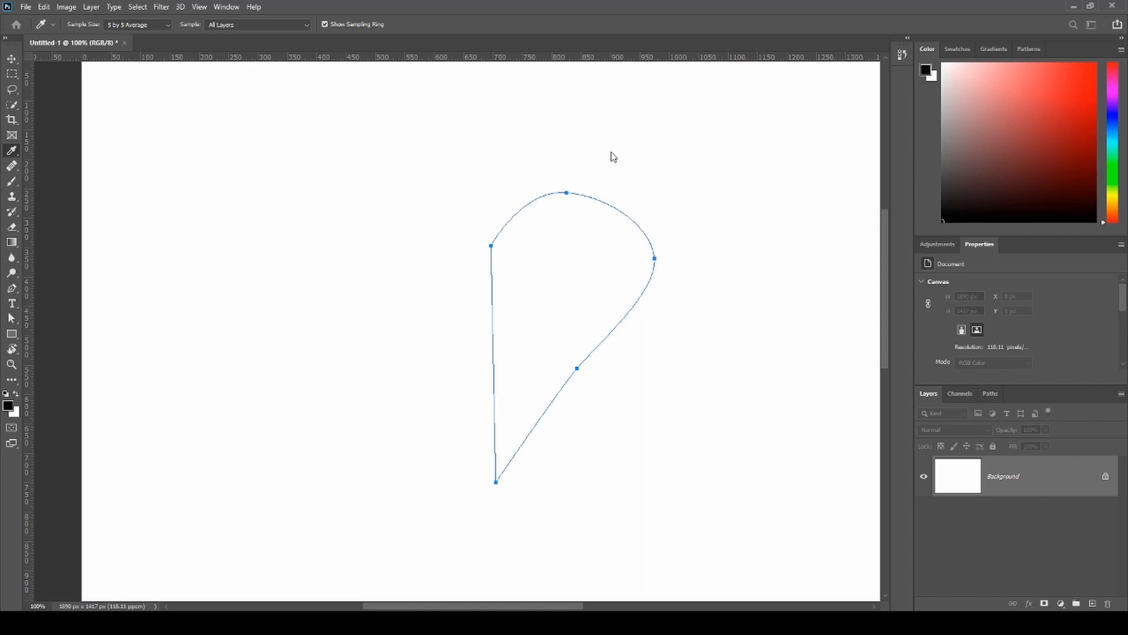
key(p)
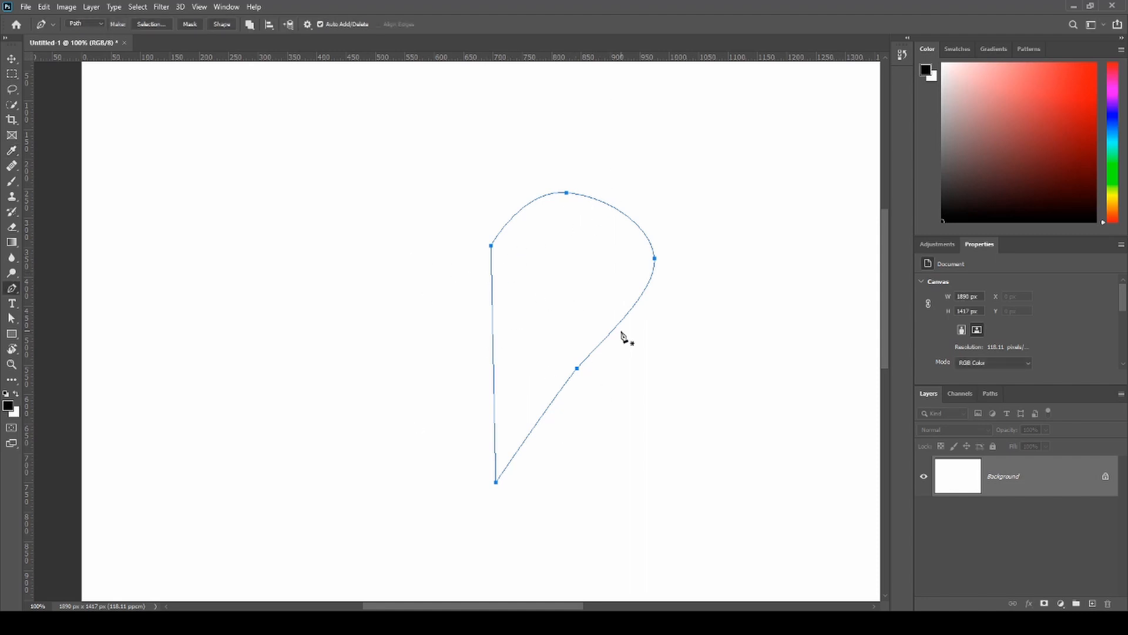
- Nudge the closed path slightly left and straighten its vertical edge with an added anchor point and a shifted bottom point
key(Escape)
key(ctrl+z)
drag(497, 484, 491, 482)
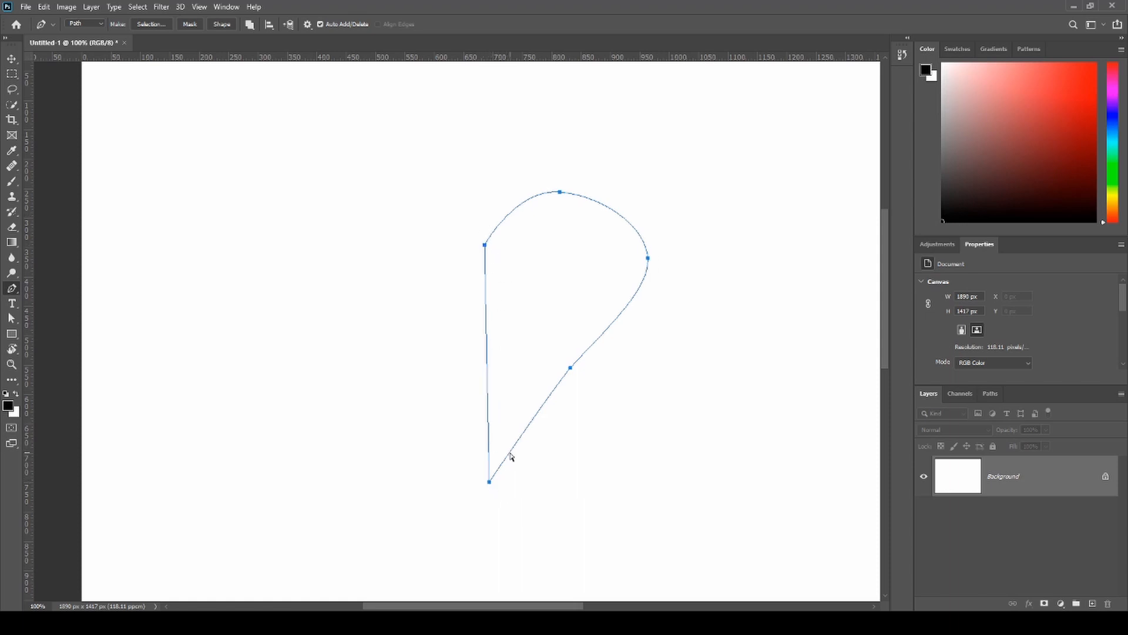
click(485, 271)
mouse_move(490, 483)
mouse_down()
mouse_move(453, 468)
mouse_move(485, 483)
mouse_up()
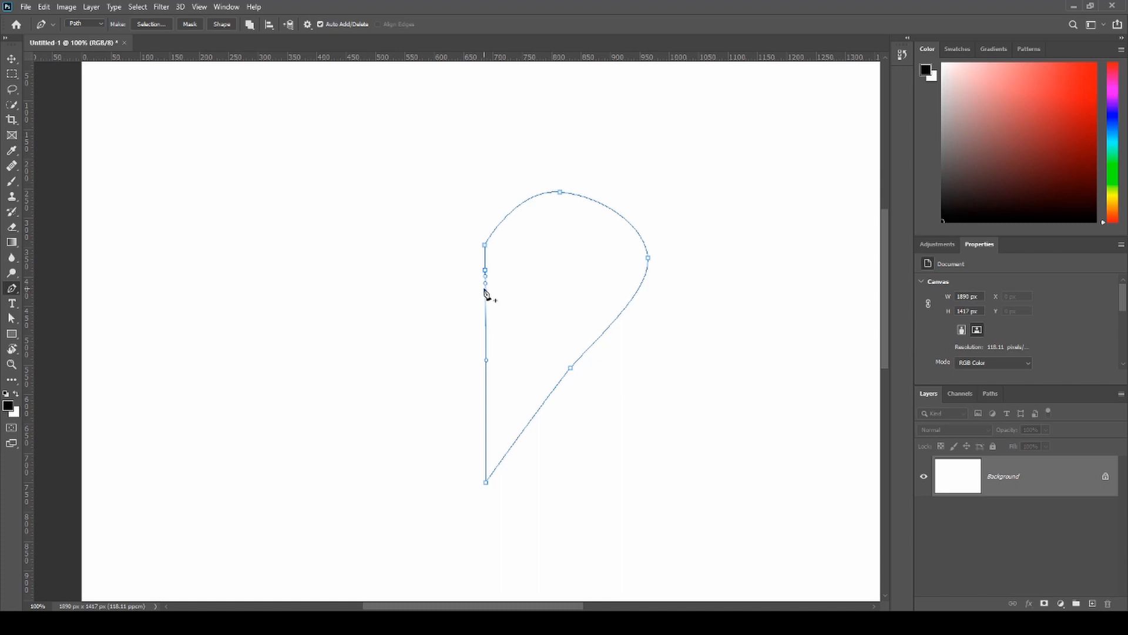
- Try to clean up the vertical edge by removing its added anchor point, and undo the removal
click(485, 292)
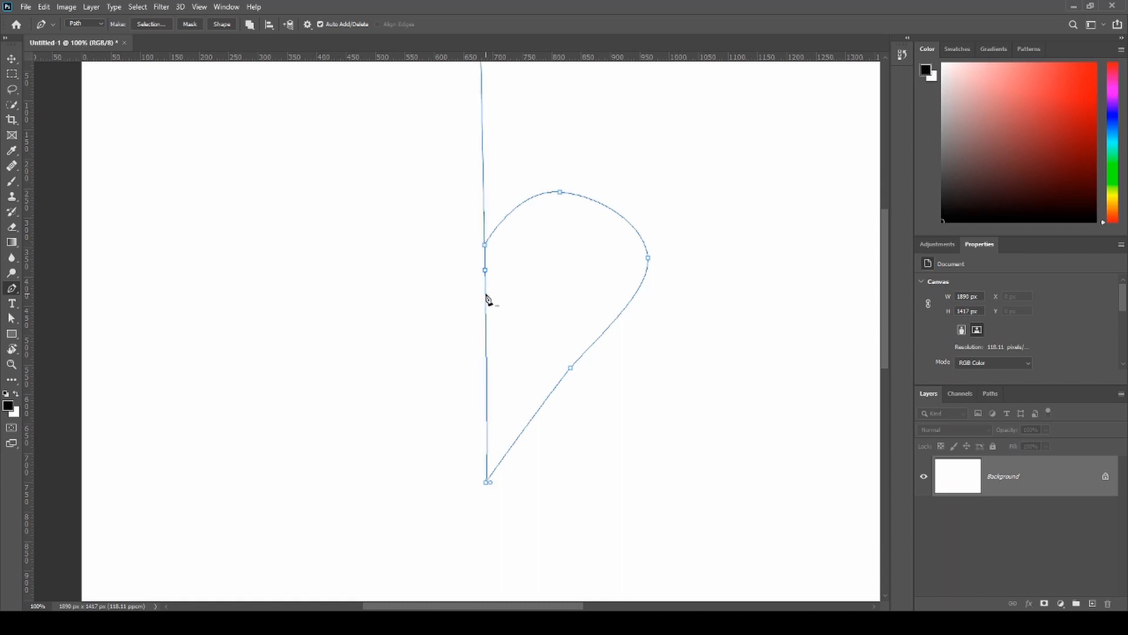
click(485, 270)
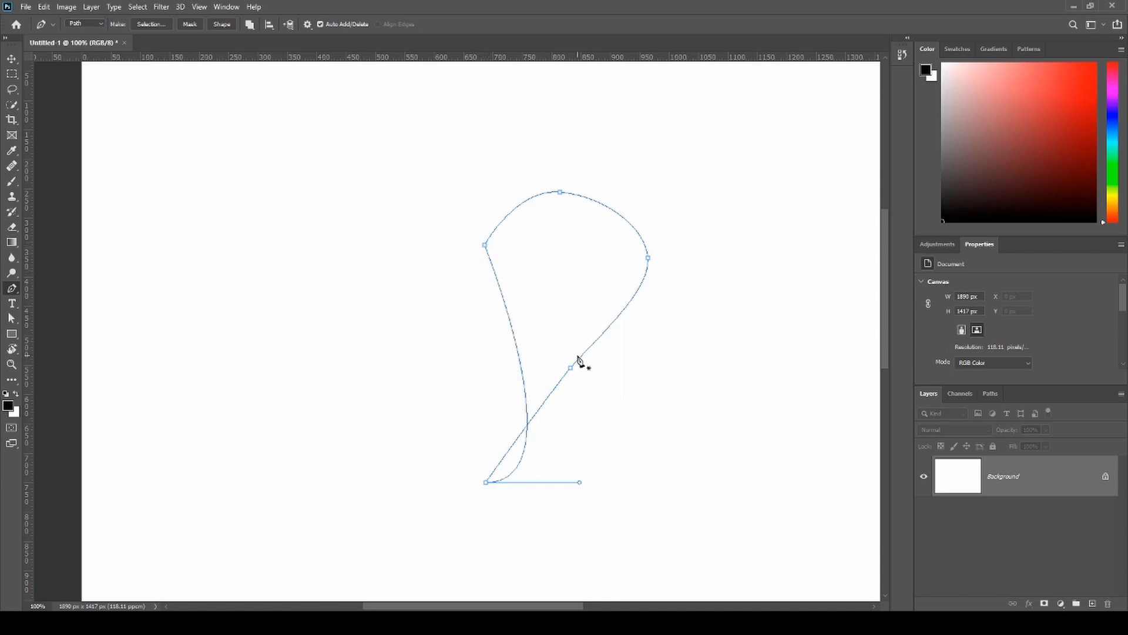
key(ctrl+z)
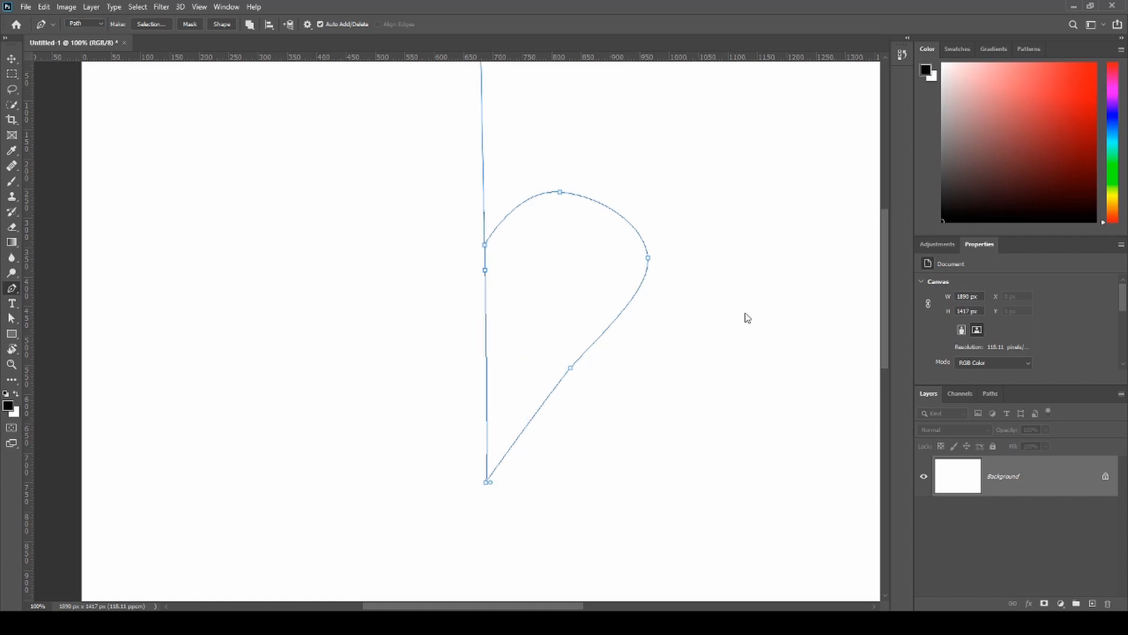
- Convert the closed path into a selection
key(i)
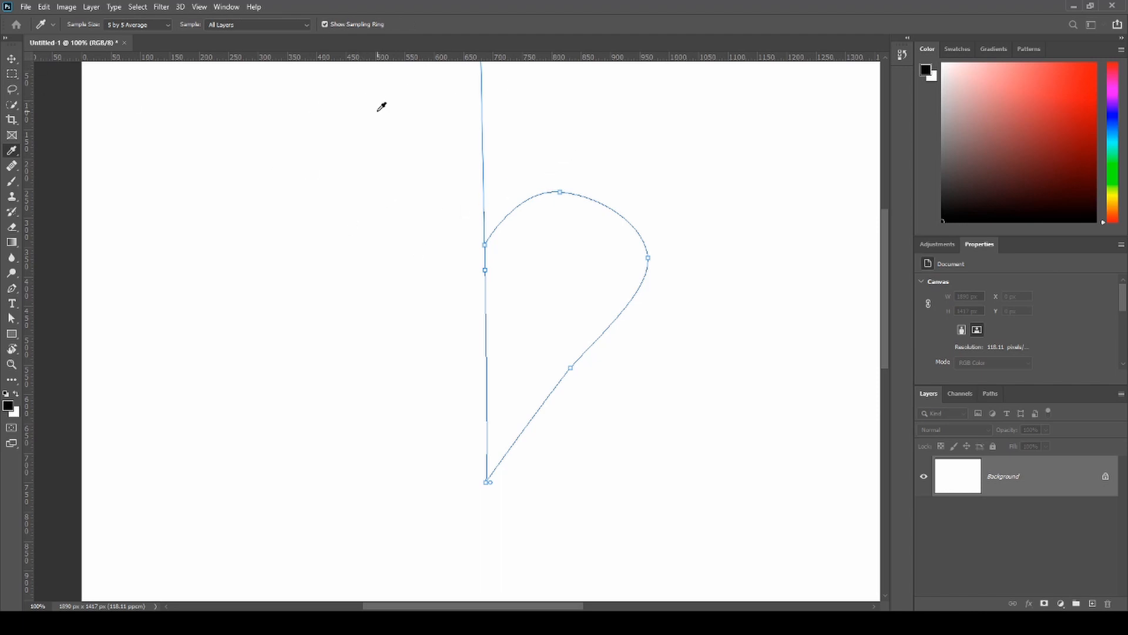
key(p)
key(ctrl+Return)
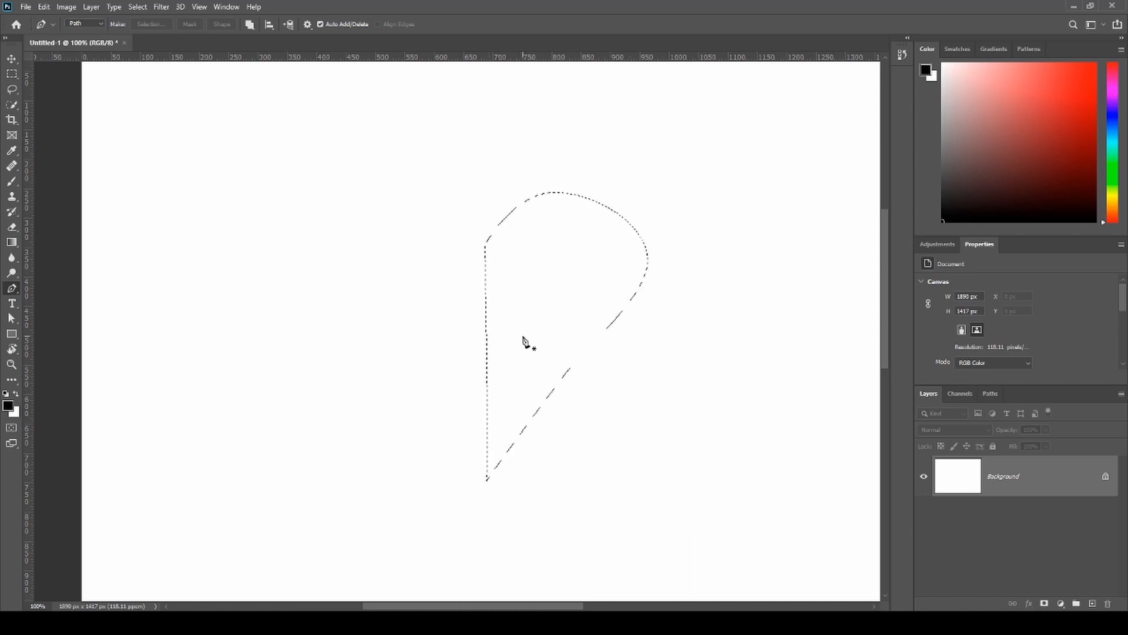
- Paint the selected area bright red with a smaller brush at 100% opacity, and clear the selection
key(b)
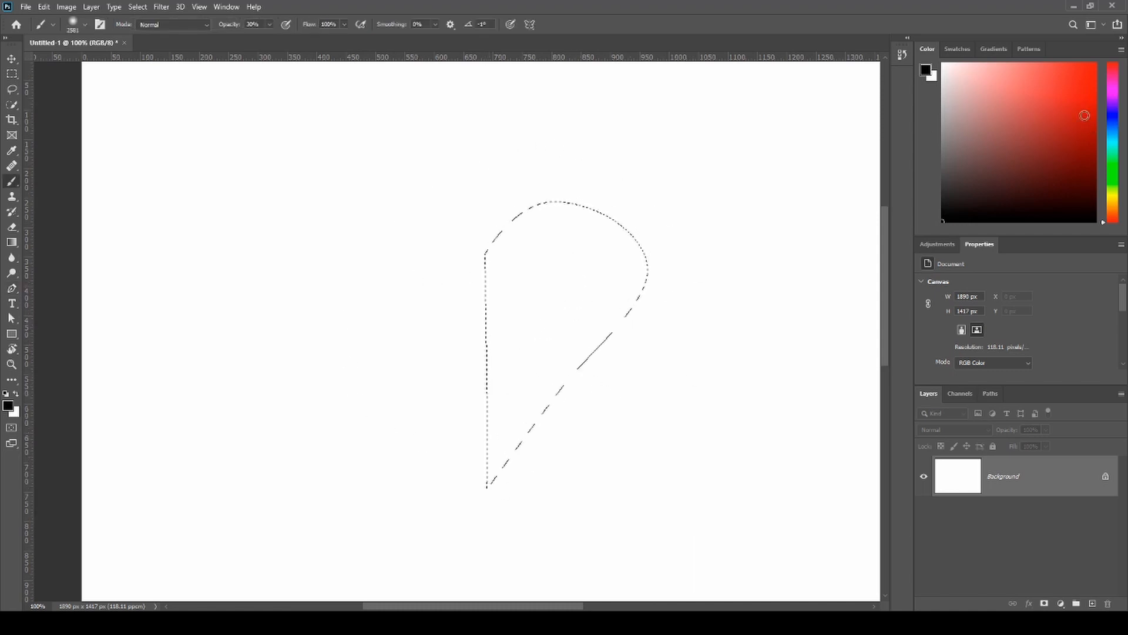
click(1002, 112)
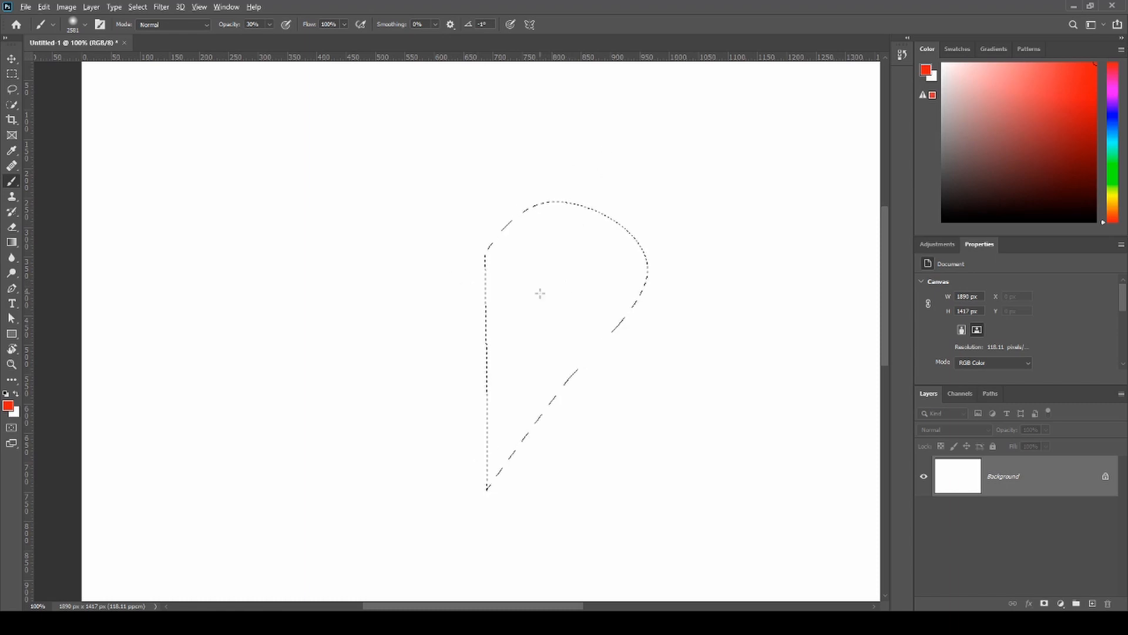
mouse_move(539, 294)
mouse_down()
mouse_move(589, 291)
mouse_move(601, 307)
mouse_move(63, 311)
mouse_move(453, 337)
mouse_up()
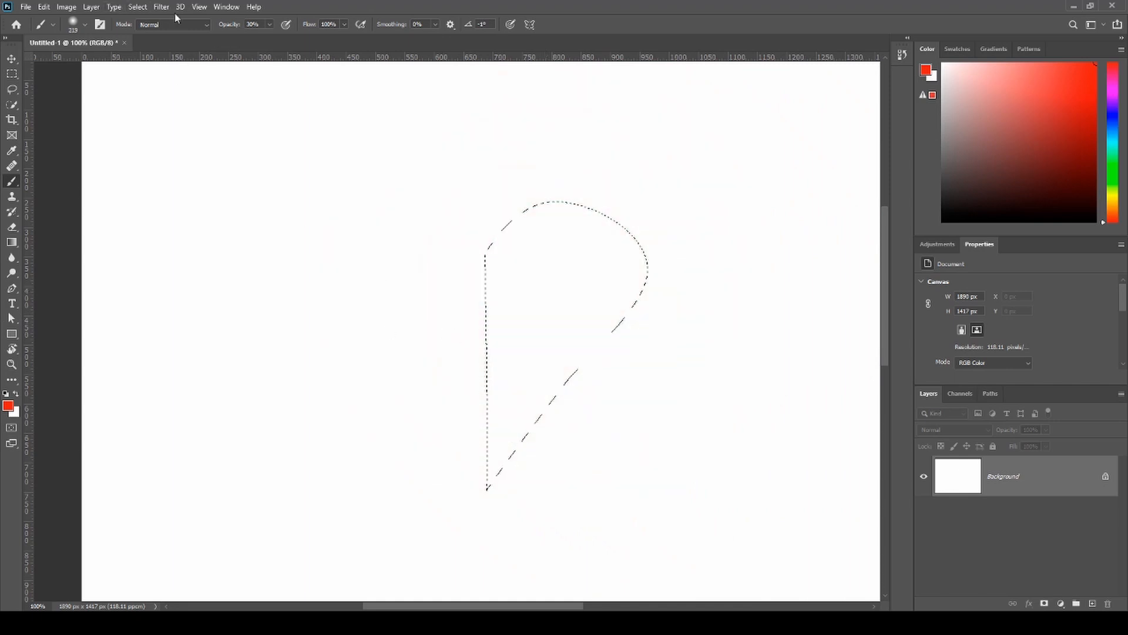
click(229, 26)
text(100)
mouse_move(504, 264)
mouse_down()
mouse_move(574, 398)
mouse_move(605, 252)
mouse_move(671, 405)
mouse_up()
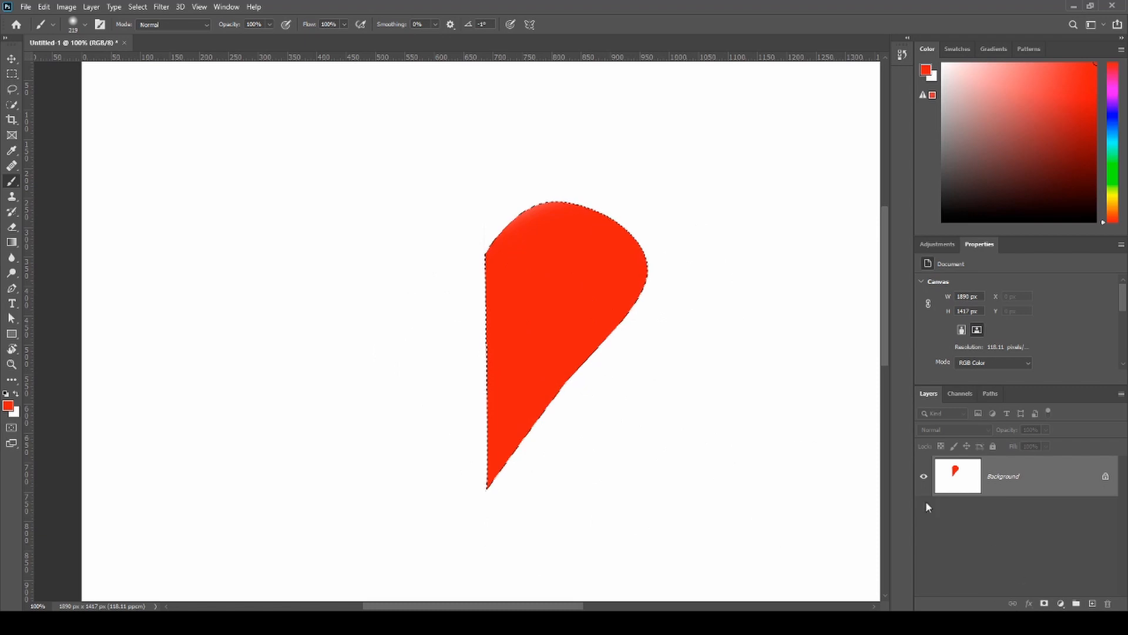
key(ctrl+d)
key(v)
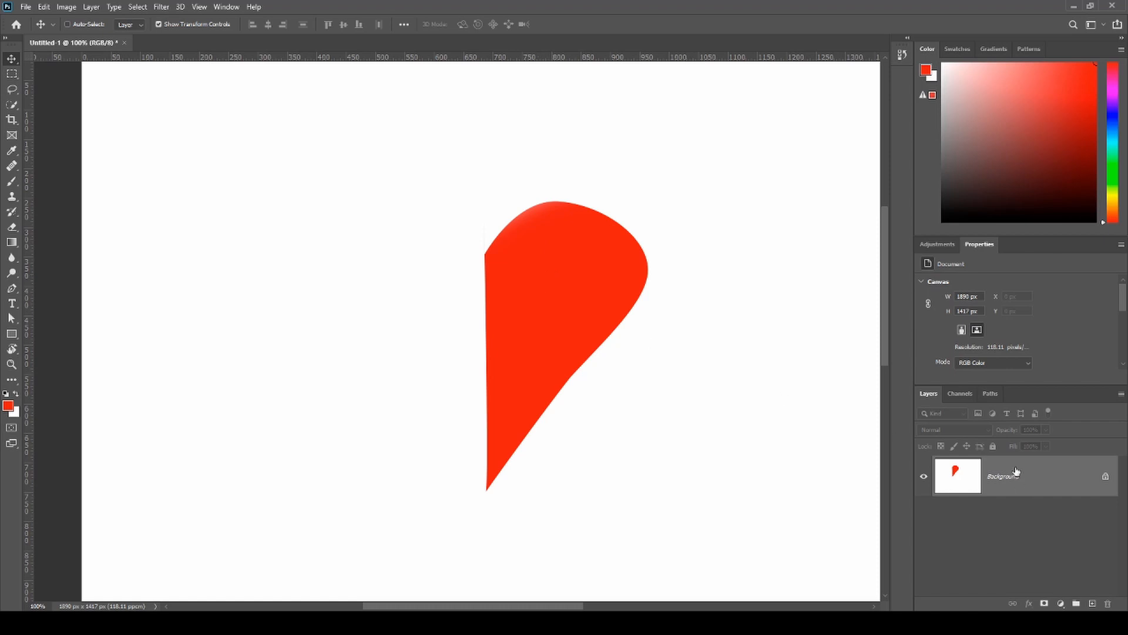
- Select the red shape with the Quick Selection tool and copy it to a new layer
click(961, 394)
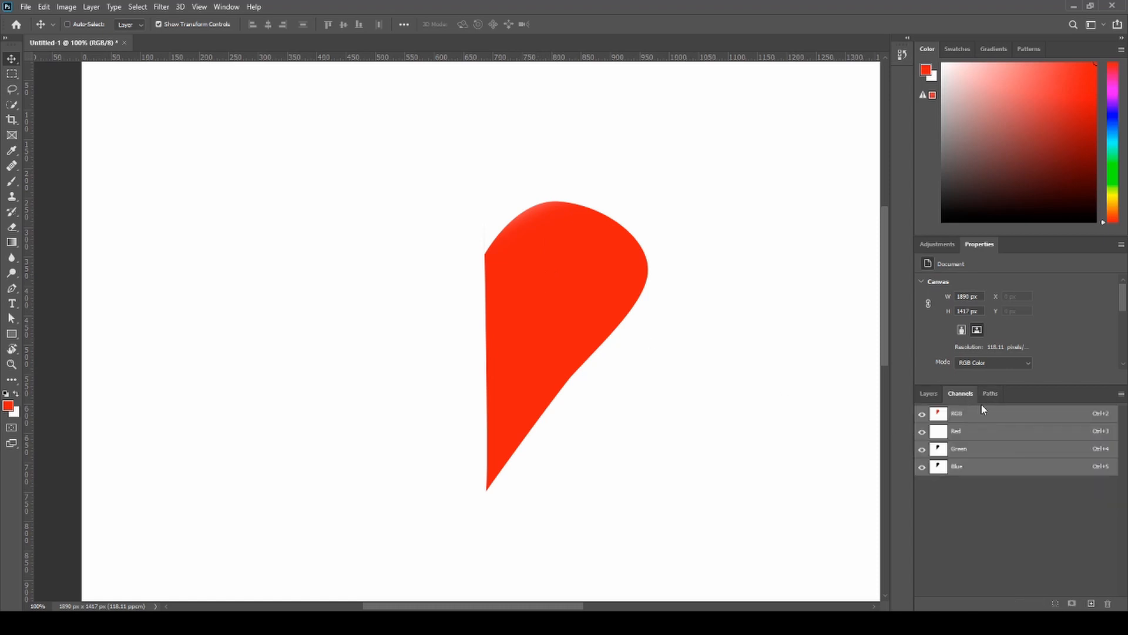
click(929, 393)
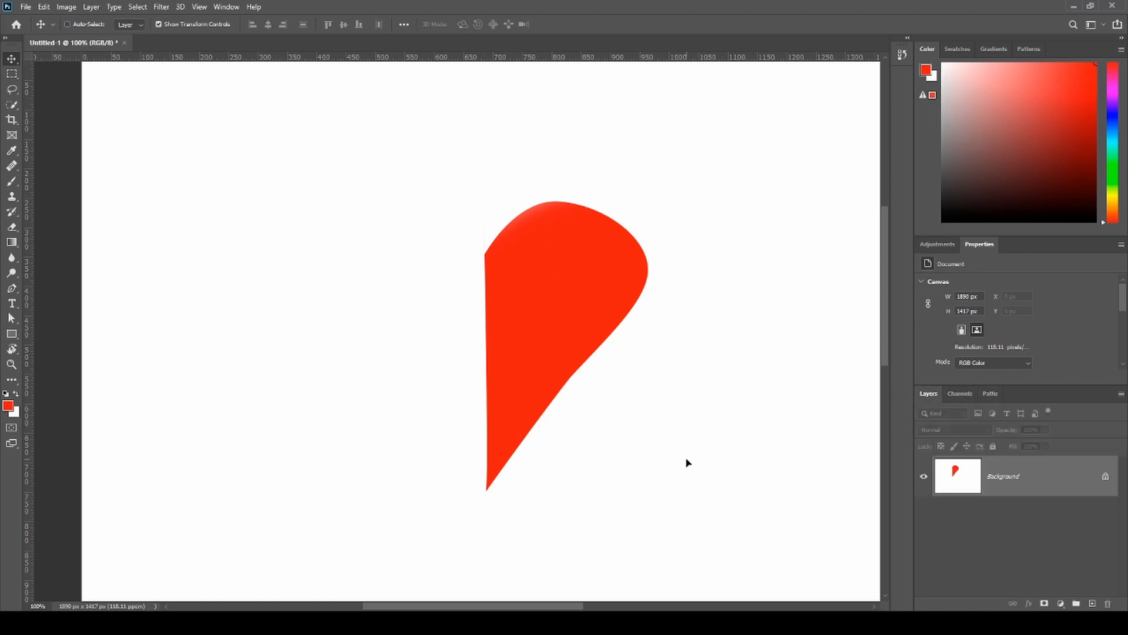
click(8, 106)
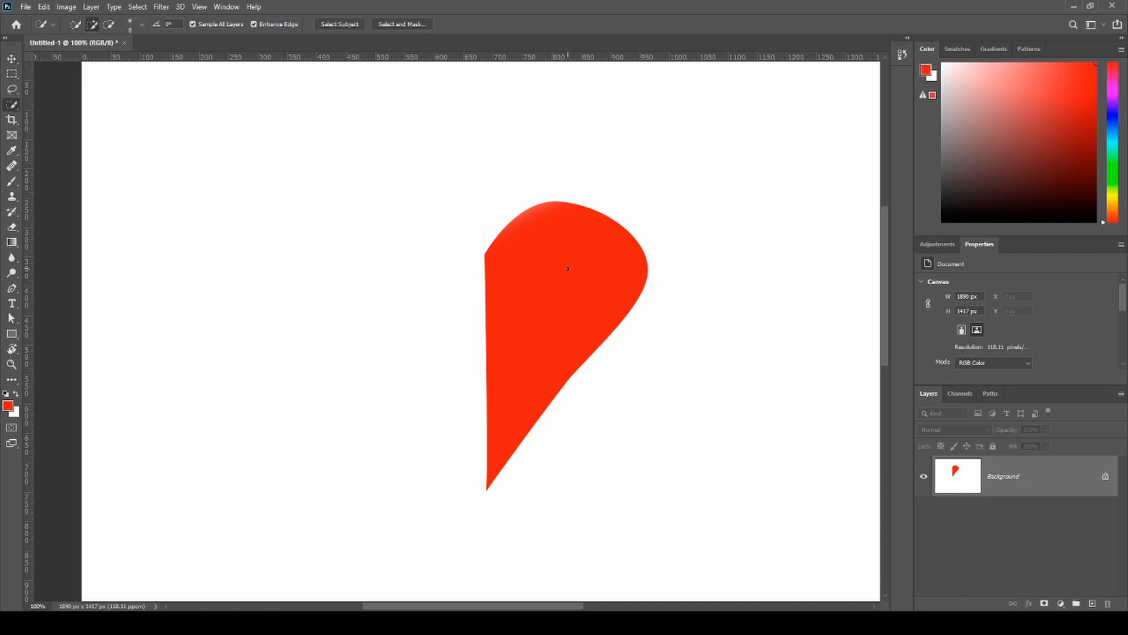
drag(567, 269, 546, 309)
key(ctrl+j)
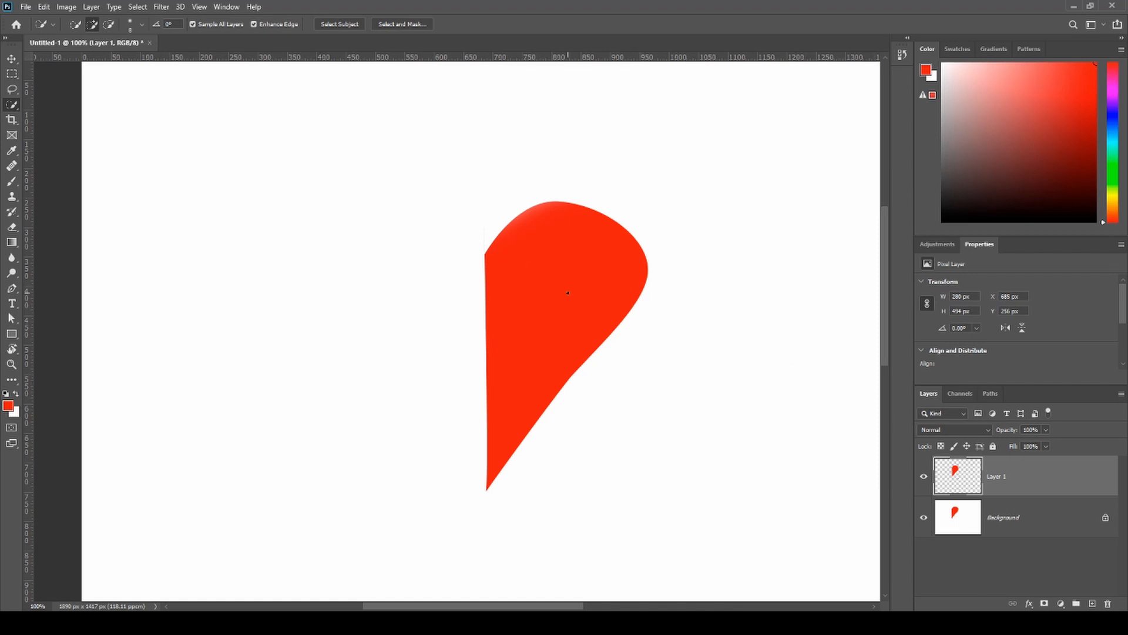
- Quick-select the red shape on Layer 1, add a layer mask from the selection, and invert the mask
drag(554, 269, 599, 269)
click(1045, 604)
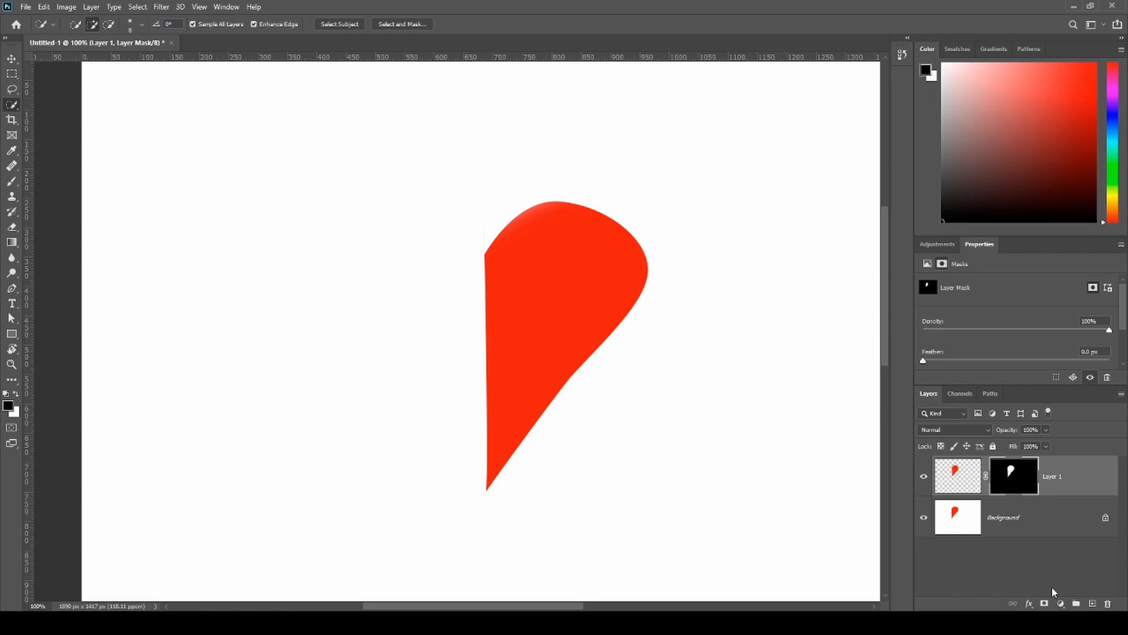
key(ctrl+i)
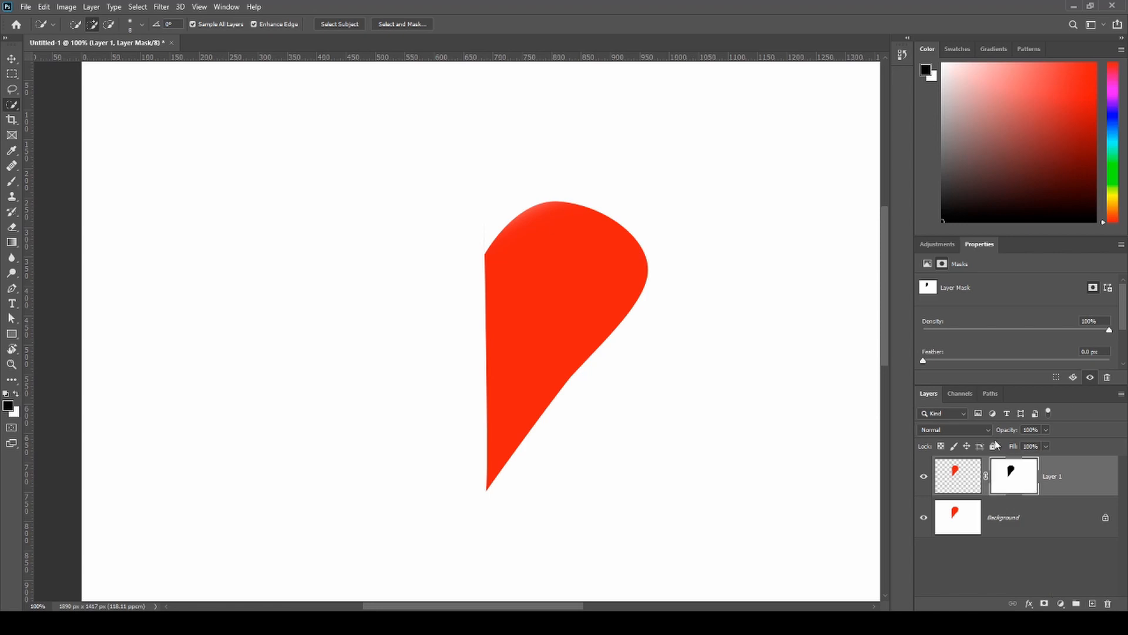
- Load Layer 1's mask as a selection, try white brush paint on the mask, and delete the mask
ctrl+click(1010, 473)
key(b)
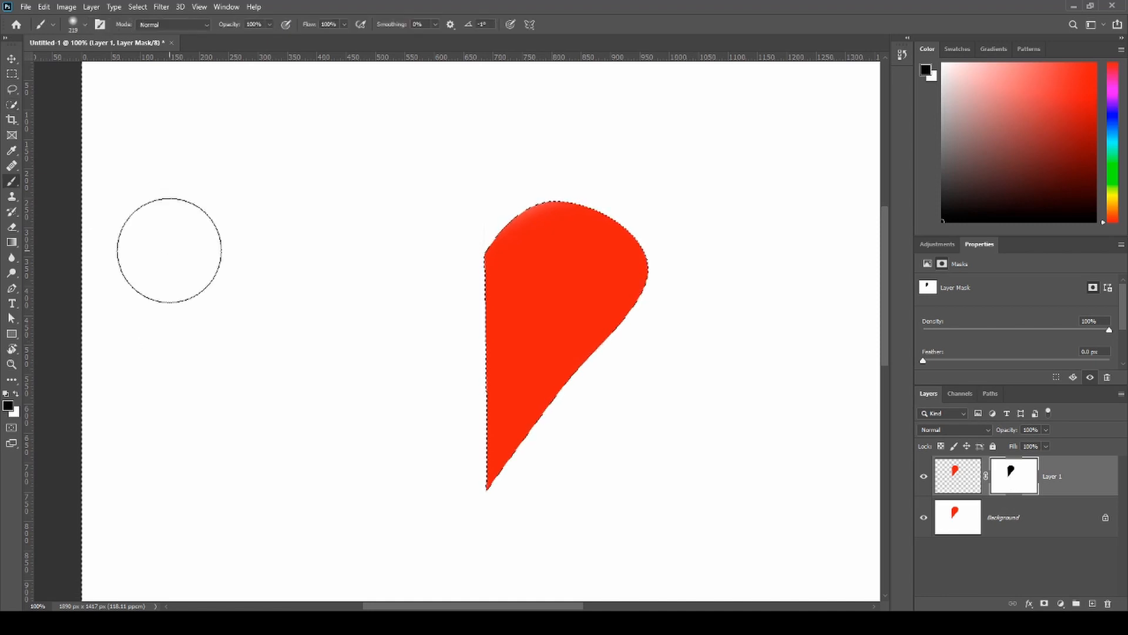
key(x)
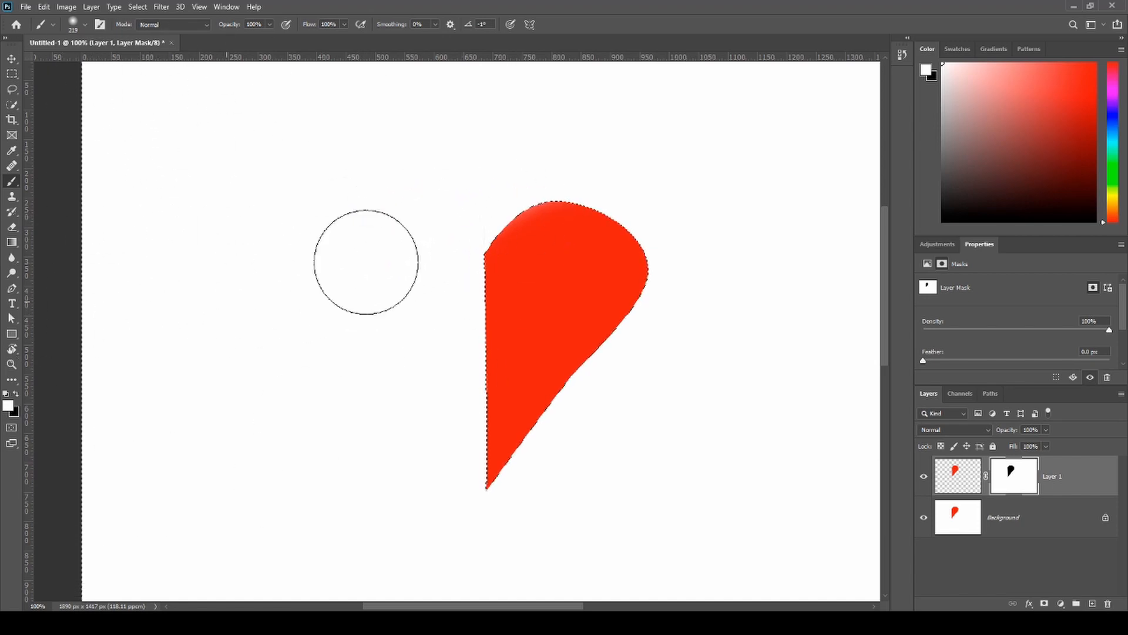
drag(330, 232, 380, 240)
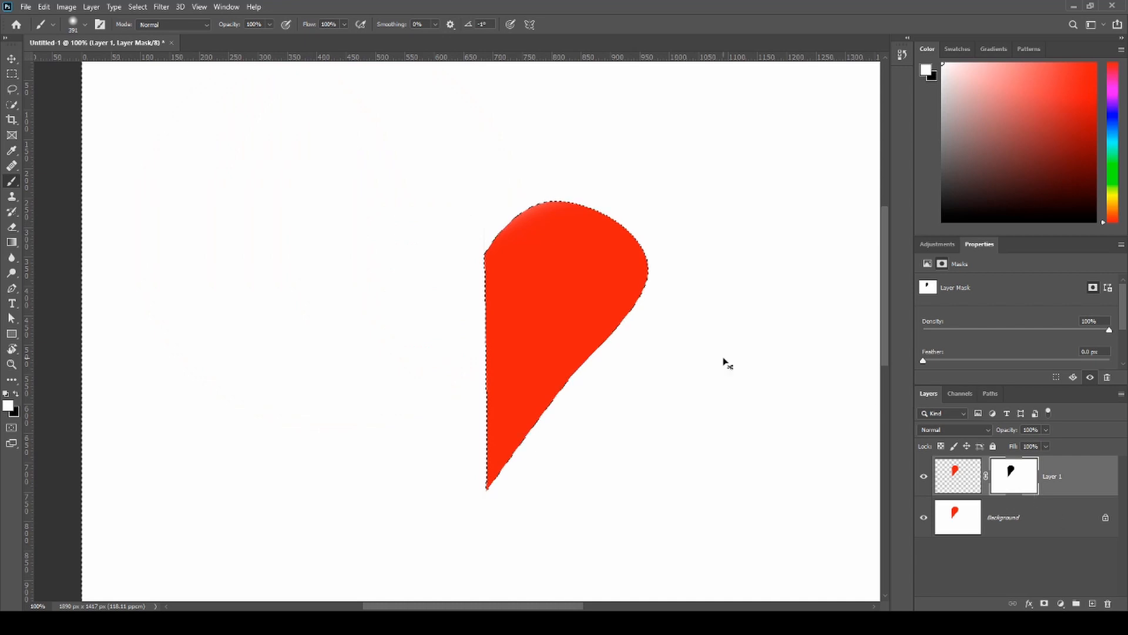
drag(1012, 486, 1112, 603)
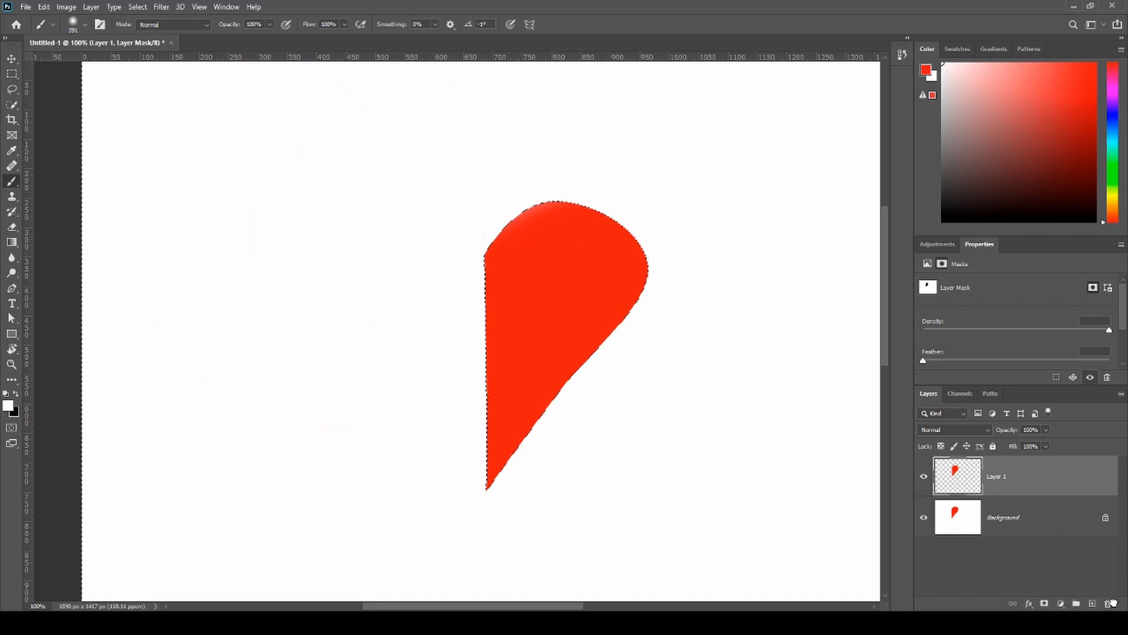
- Undo a red test stroke around the shape and paint the surrounding area white on Layer 1, keeping both layers visible
mouse_move(265, 253)
mouse_down()
mouse_move(390, 404)
mouse_move(86, 254)
mouse_up()
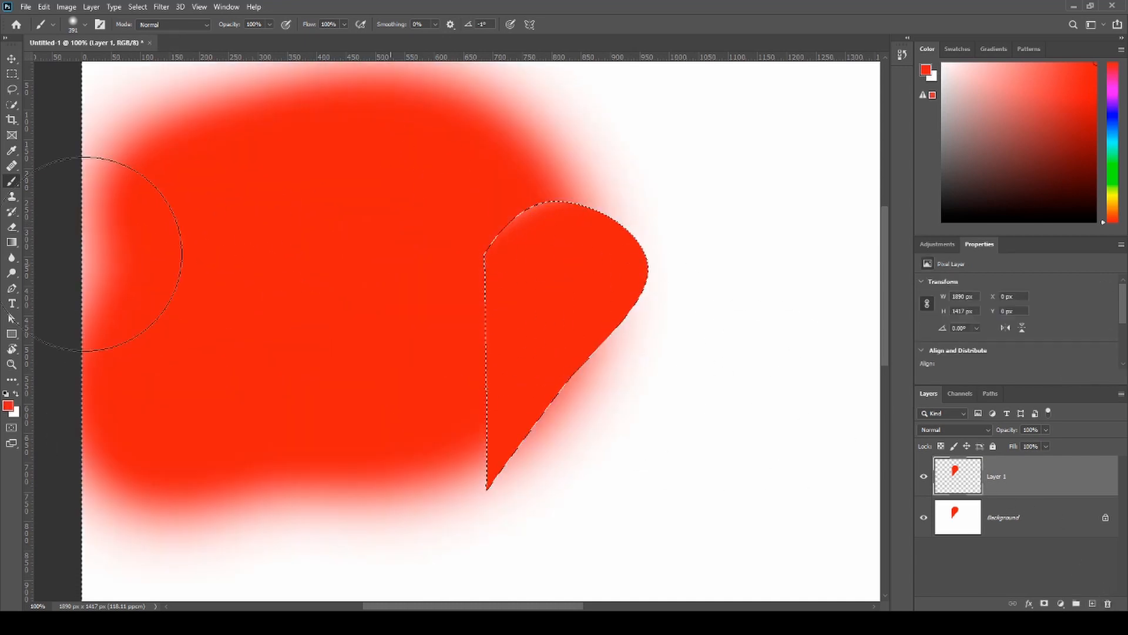
key(ctrl+z)
key(d)
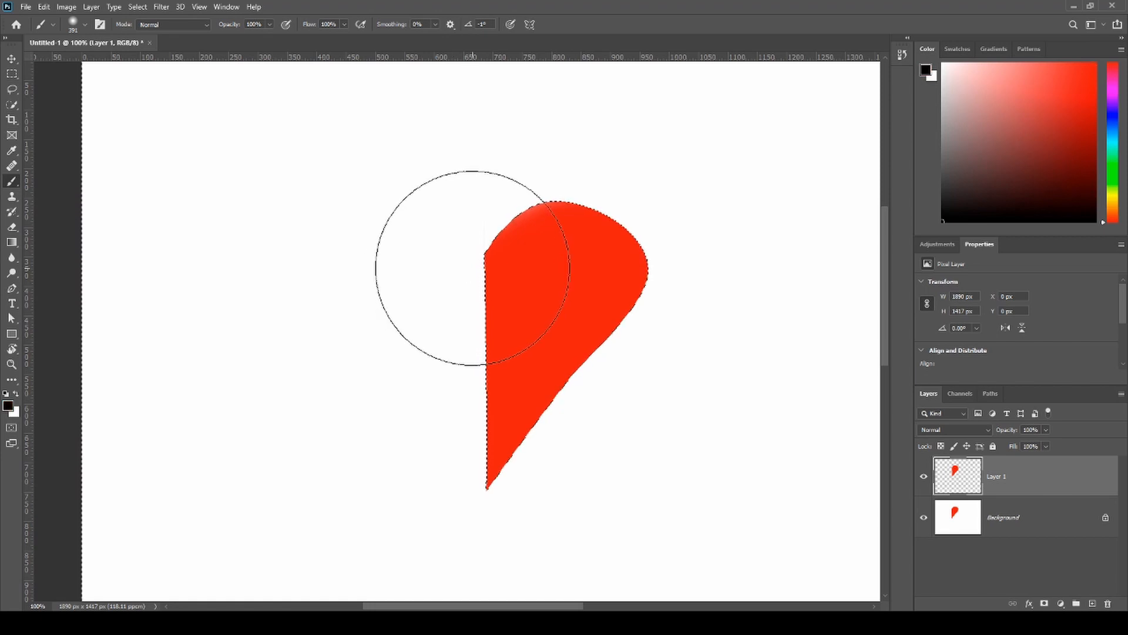
key(x)
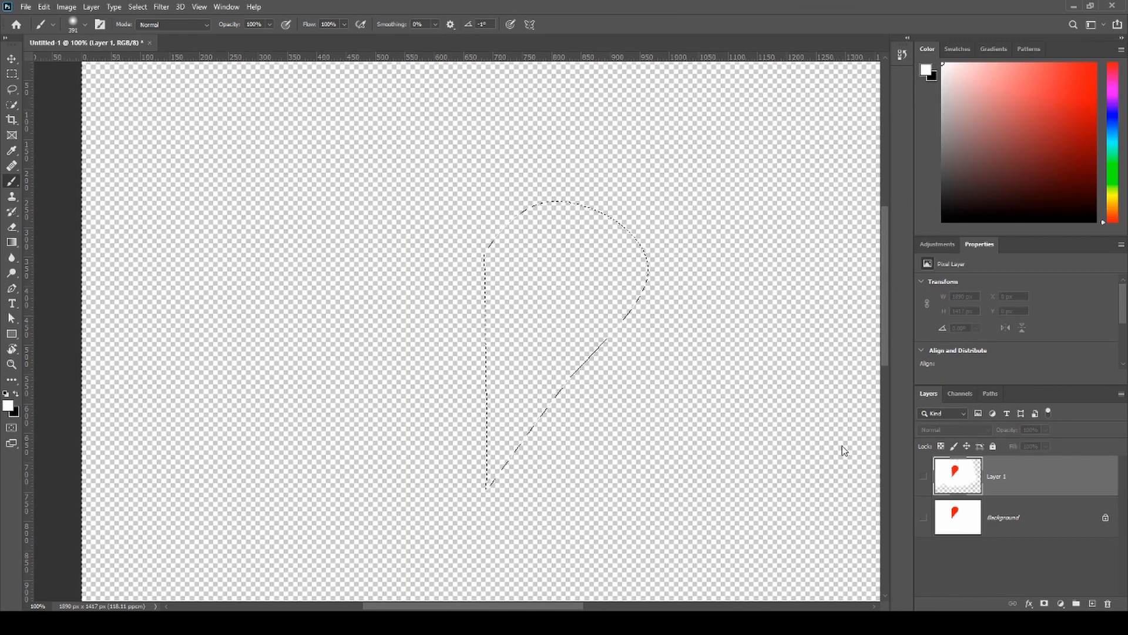
drag(924, 517, 923, 476)
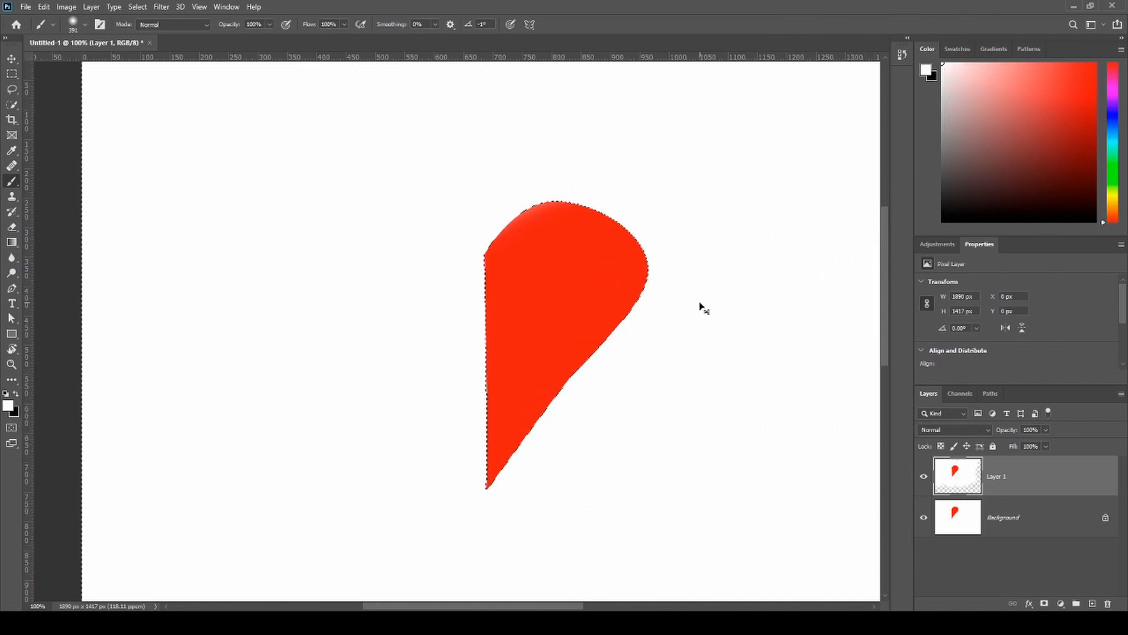
- Extend the white paint over the rest of Layer 1 with a 1289 px brush, and clear the selection
key(ctrl+0)
drag(558, 225, 721, 198)
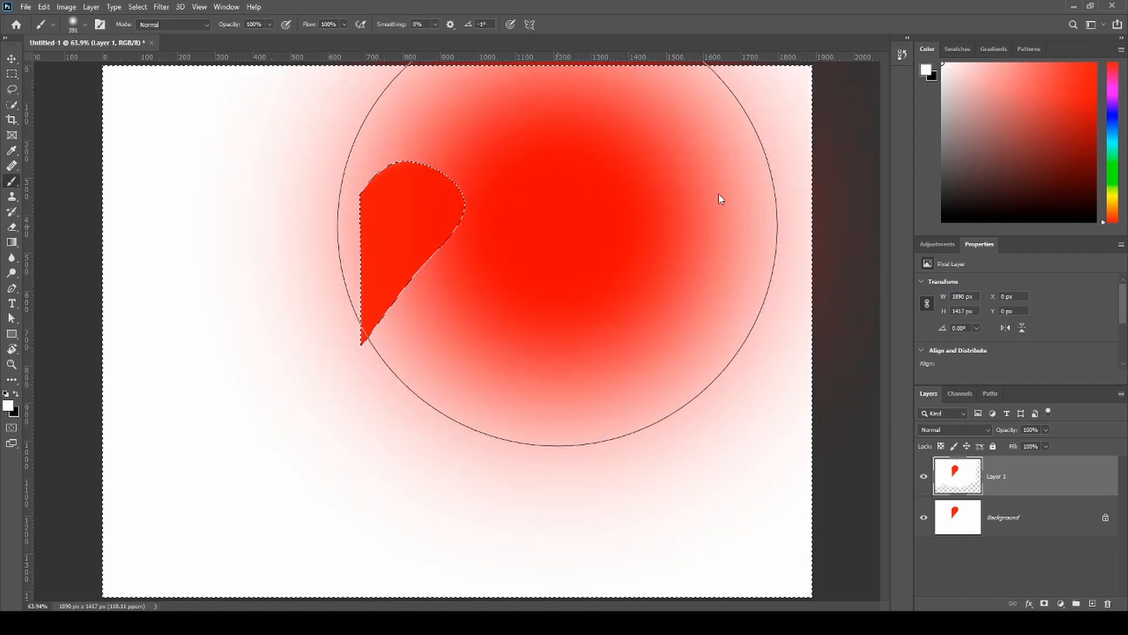
mouse_move(915, 449)
mouse_down()
mouse_move(464, 511)
mouse_move(333, 417)
mouse_move(605, 2)
mouse_move(341, 360)
mouse_up()
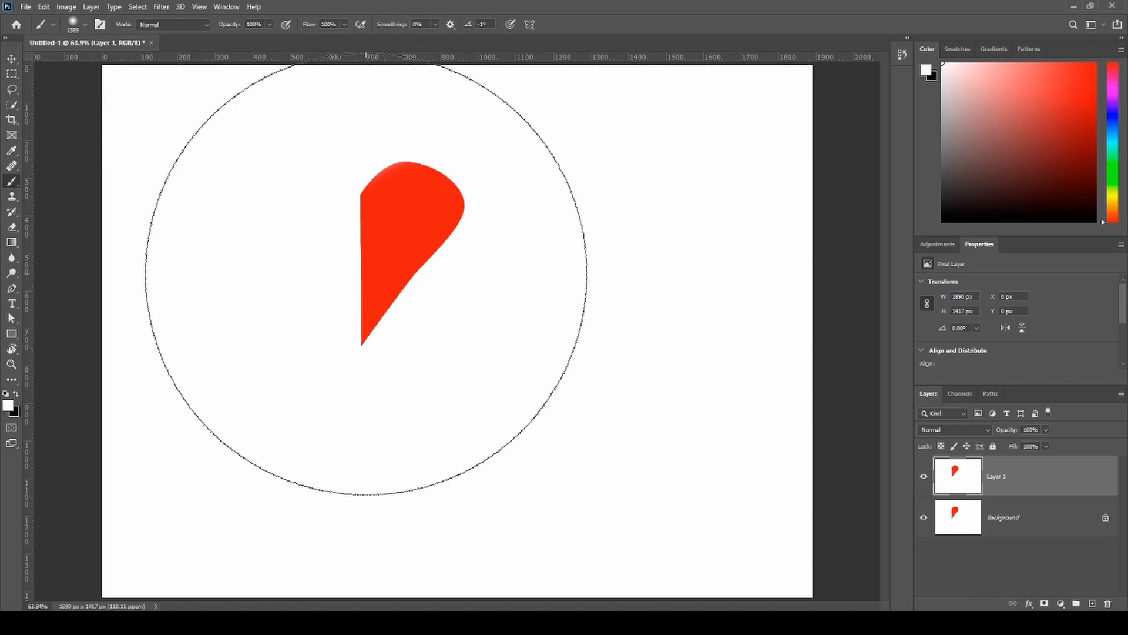
key(ctrl+d)
- Try to move the red shape on Layer 1, undo the move, then select the whole canvas and deselect it
key(v)
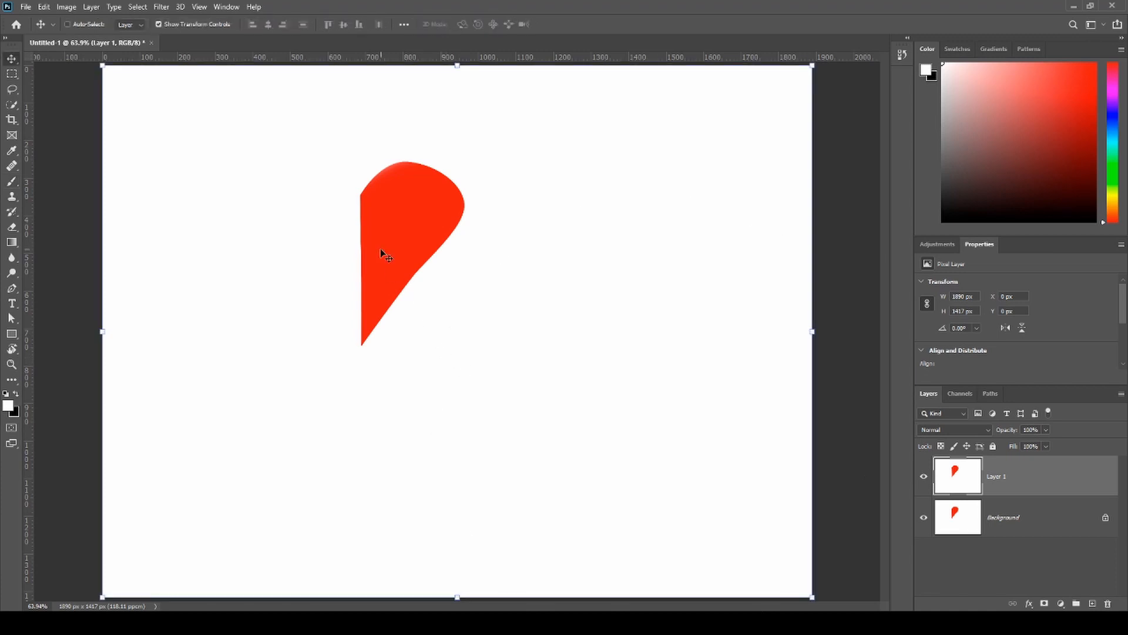
mouse_move(379, 248)
mouse_down()
mouse_move(574, 407)
mouse_move(603, 520)
mouse_move(501, 262)
mouse_up()
key(ctrl+z)
key(b)
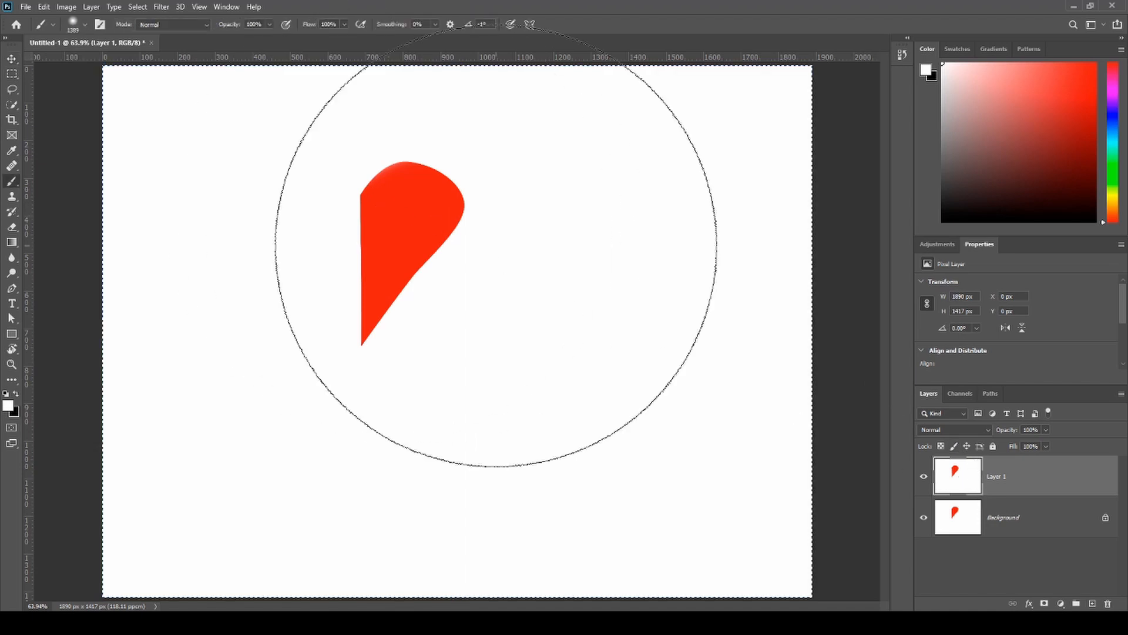
key(ctrl+a)
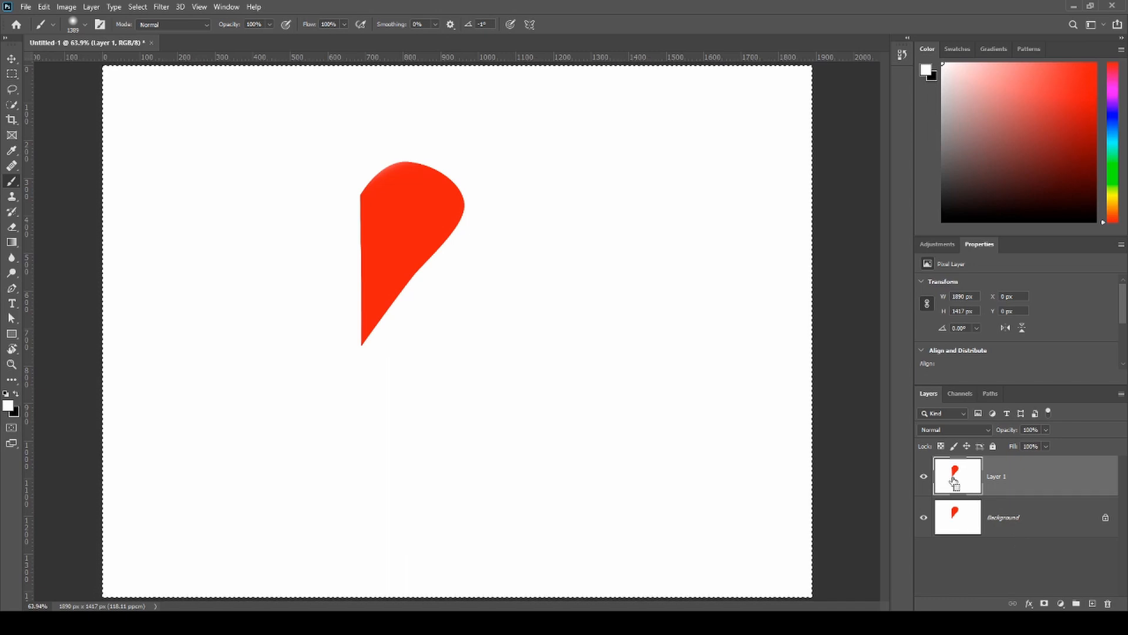
key(ctrl+d)
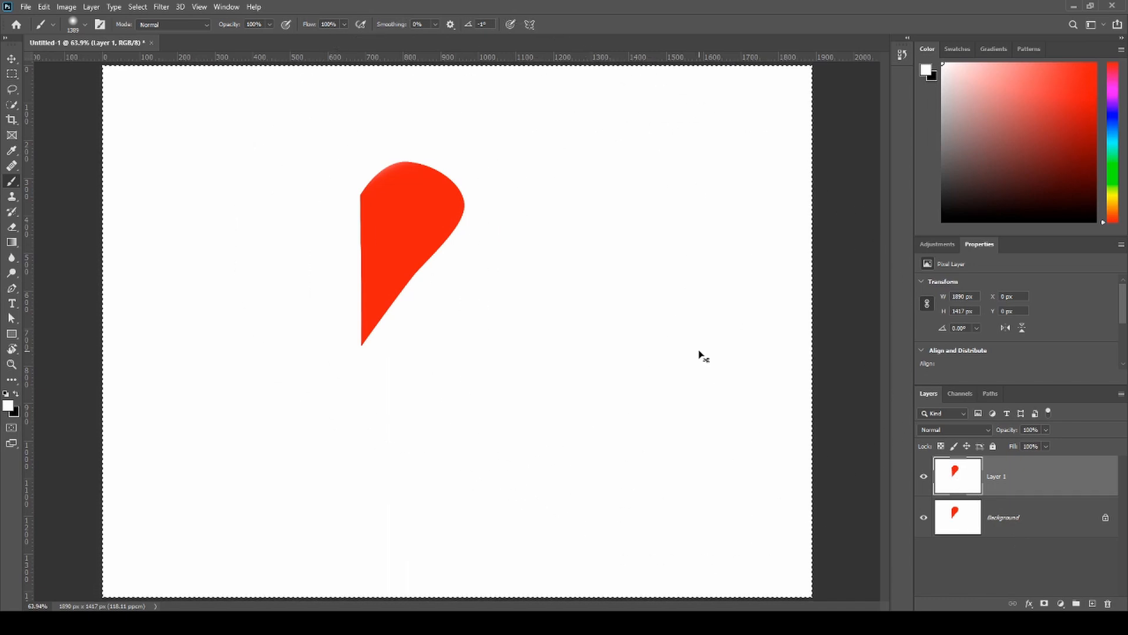
- Try to select the red shape with the Object Selection tool, and clear that selection
click(12, 105)
drag(216, 86, 540, 401)
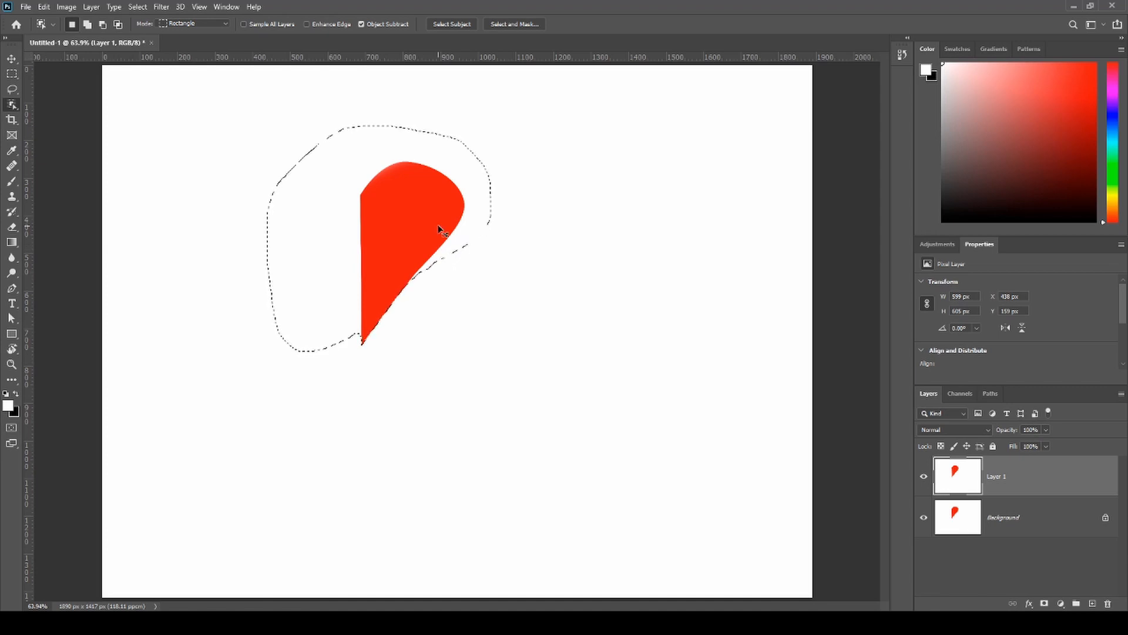
key(ctrl+d)
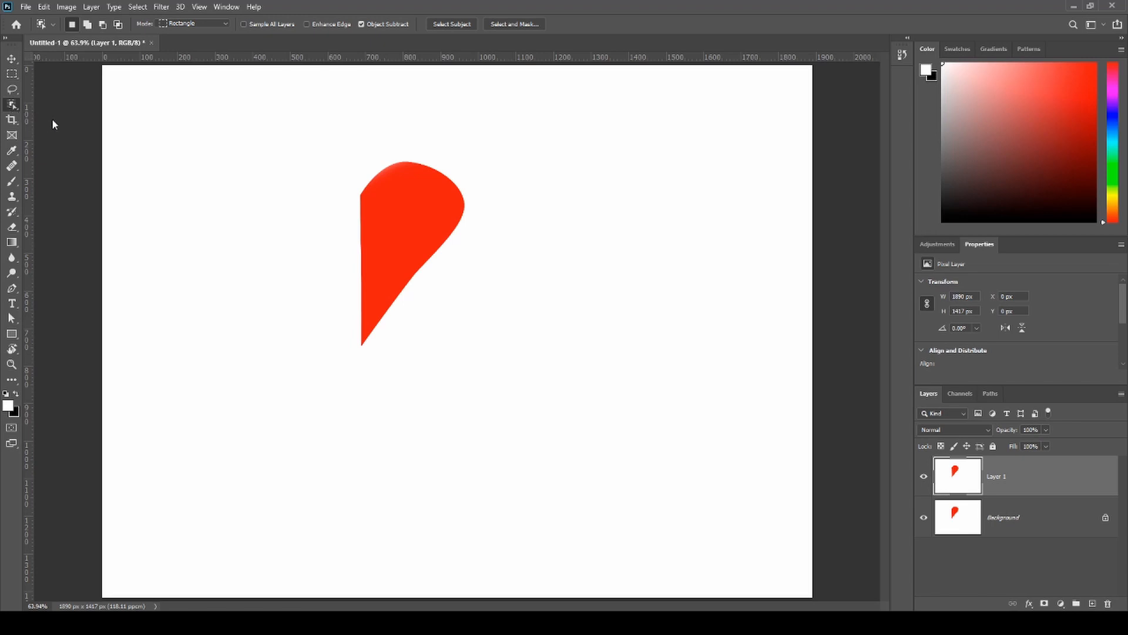
- Mask Layer 1 to the quick-selected red shape, and duplicate the Background layer
key(shift+w)
click(422, 243)
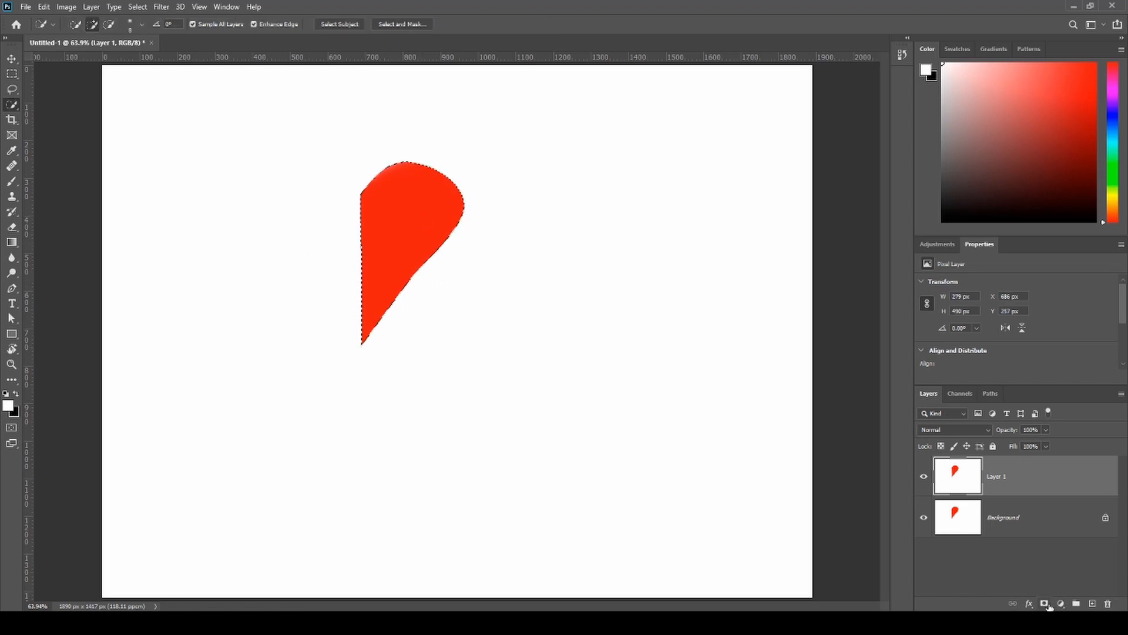
click(1044, 604)
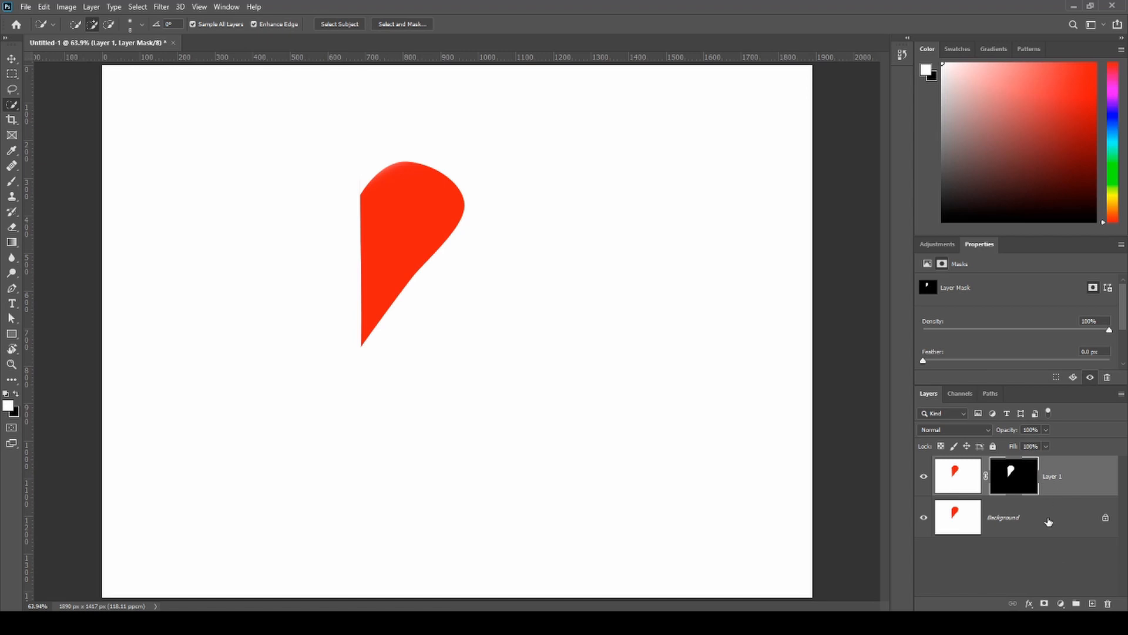
click(1048, 521)
key(ctrl+j)
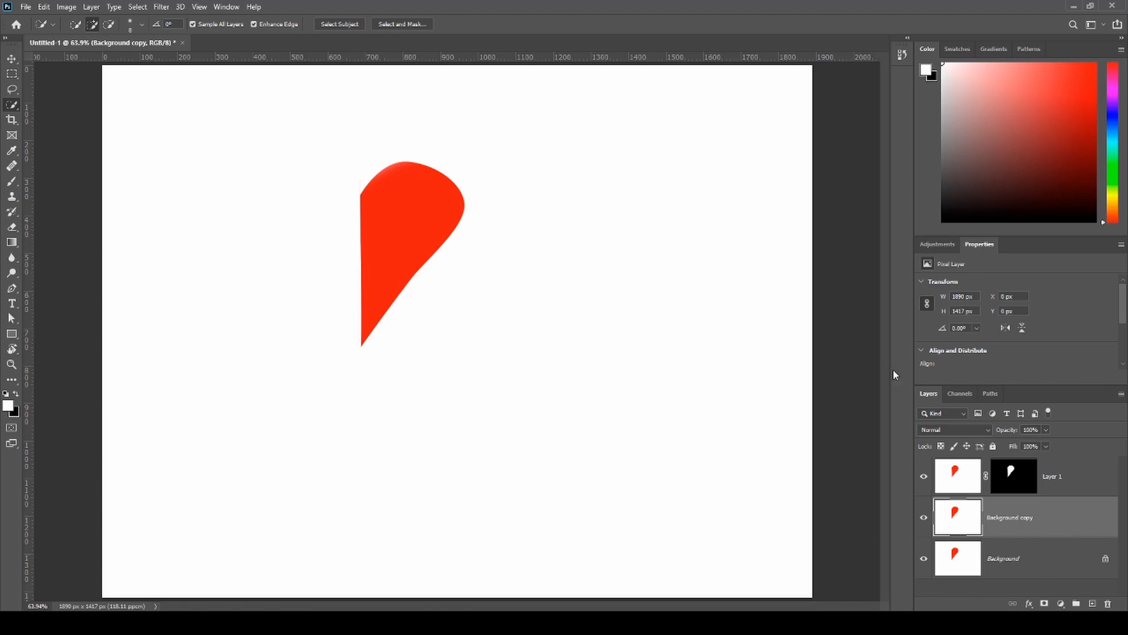
- Flip Layer 1's red shape horizontally with Free Transform and place it against the original's straight edge to form a heart
click(968, 478)
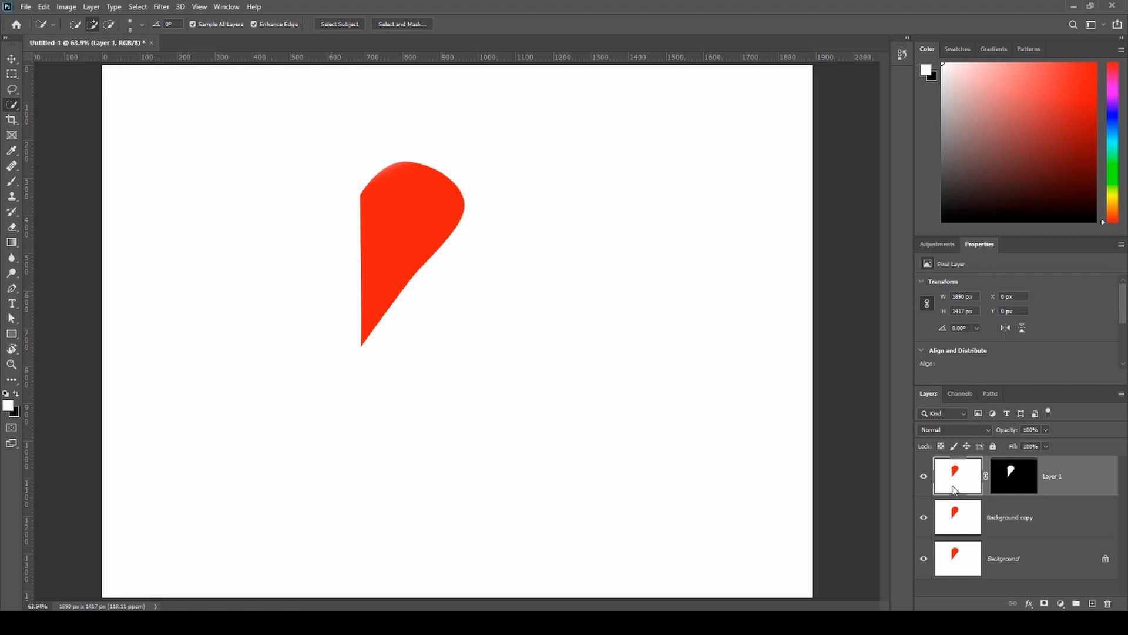
click(954, 488)
key(ctrl+t)
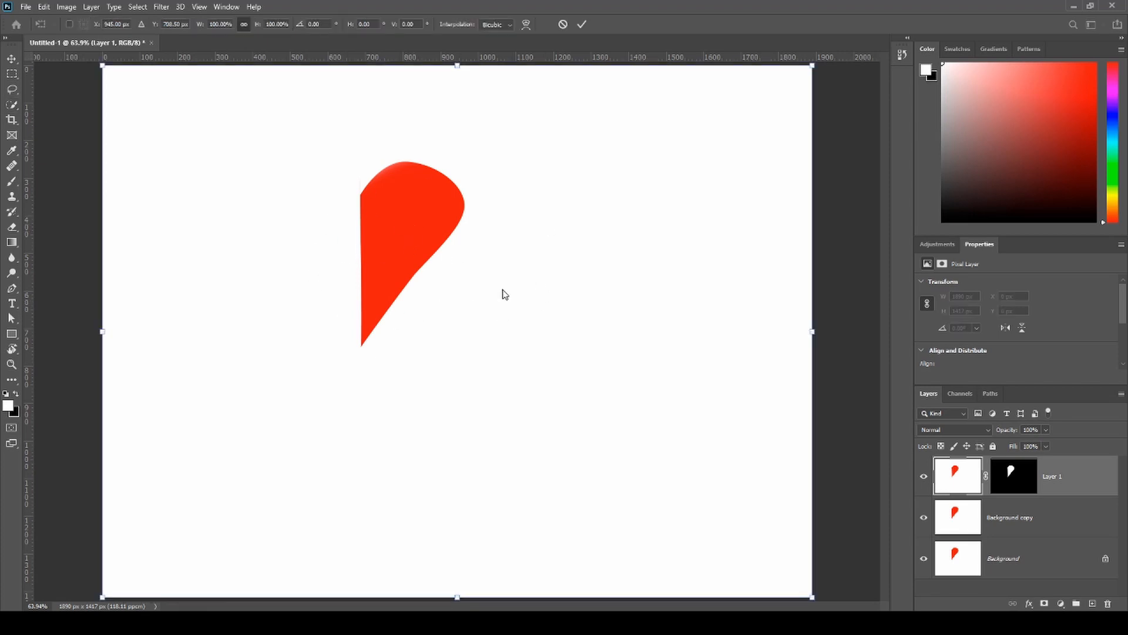
click(495, 431)
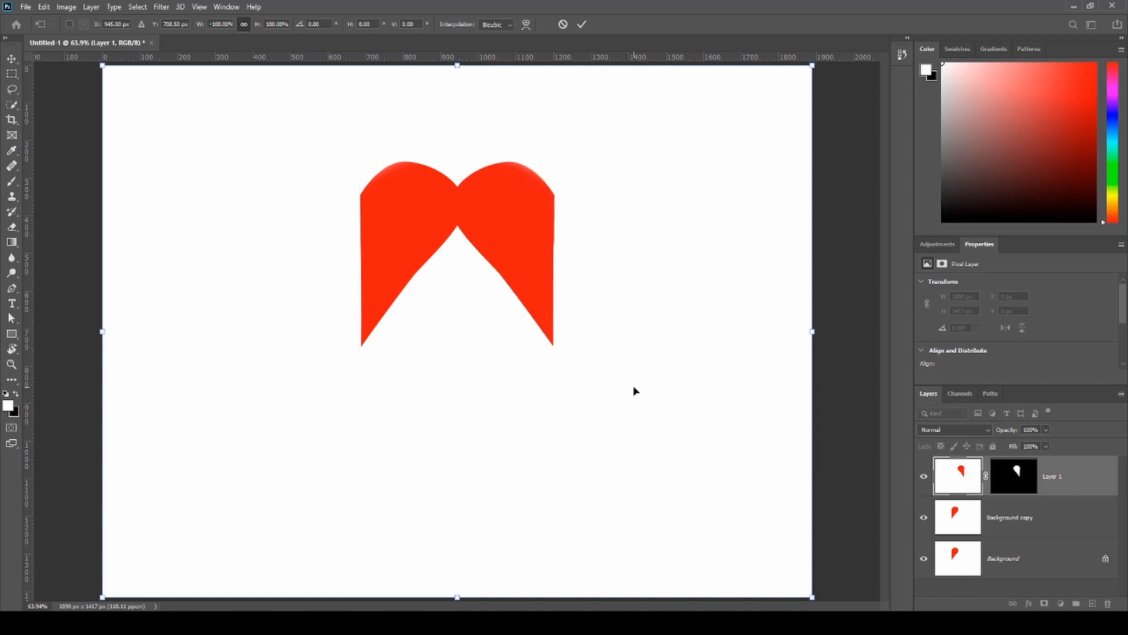
drag(514, 221, 317, 222)
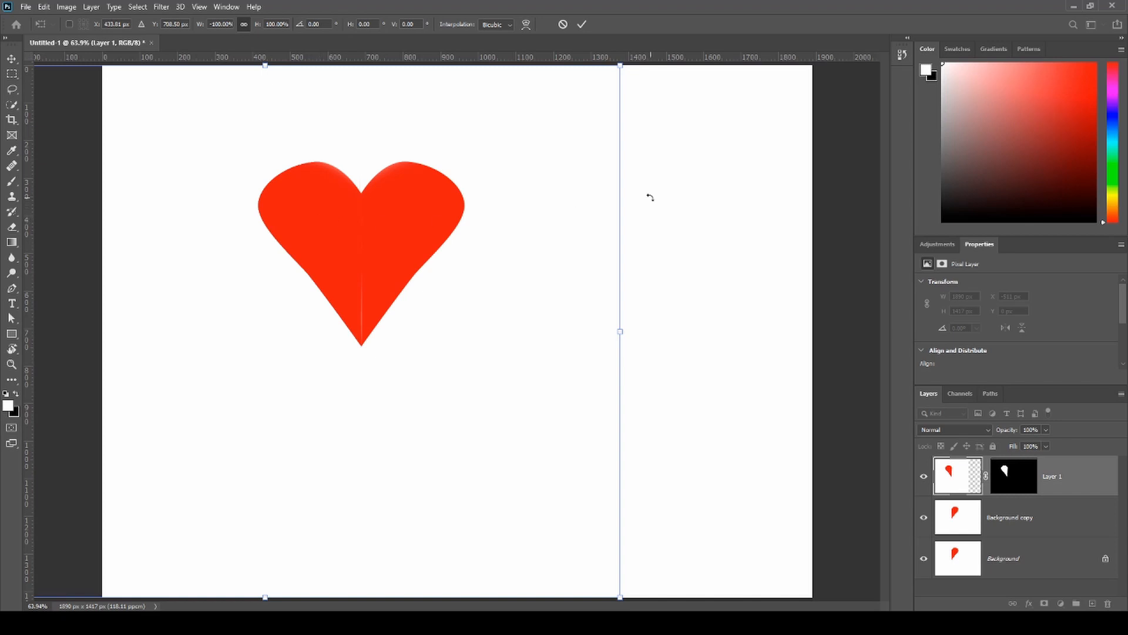
- Rotate the mirrored half slightly, nudge it toward the original half to close the seam, and apply the transform
drag(646, 200, 650, 193)
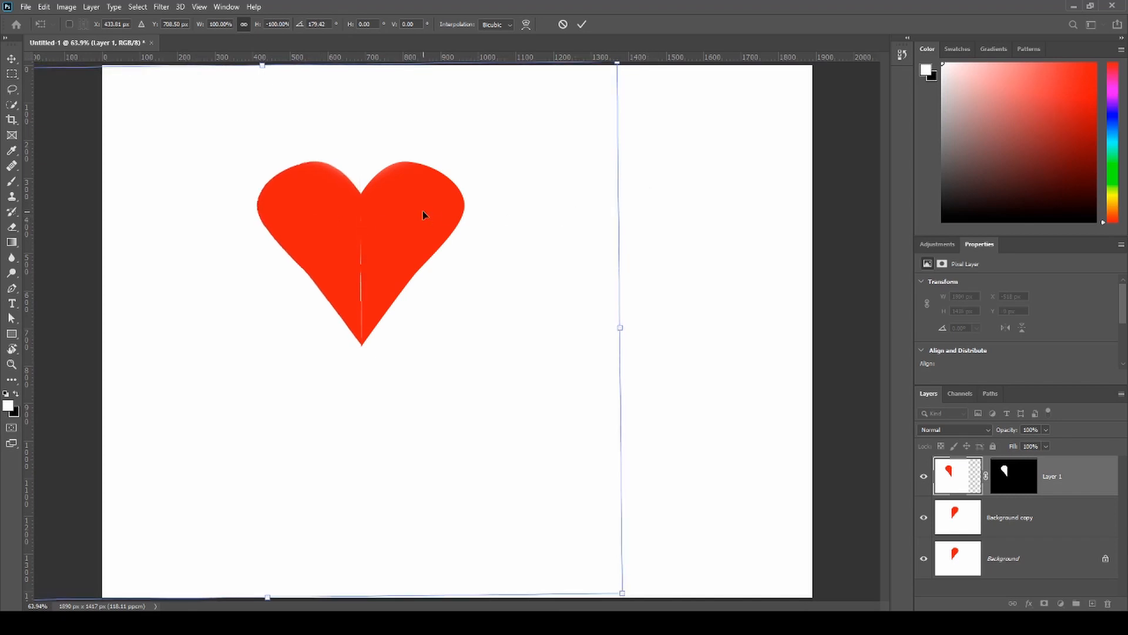
drag(389, 213, 386, 213)
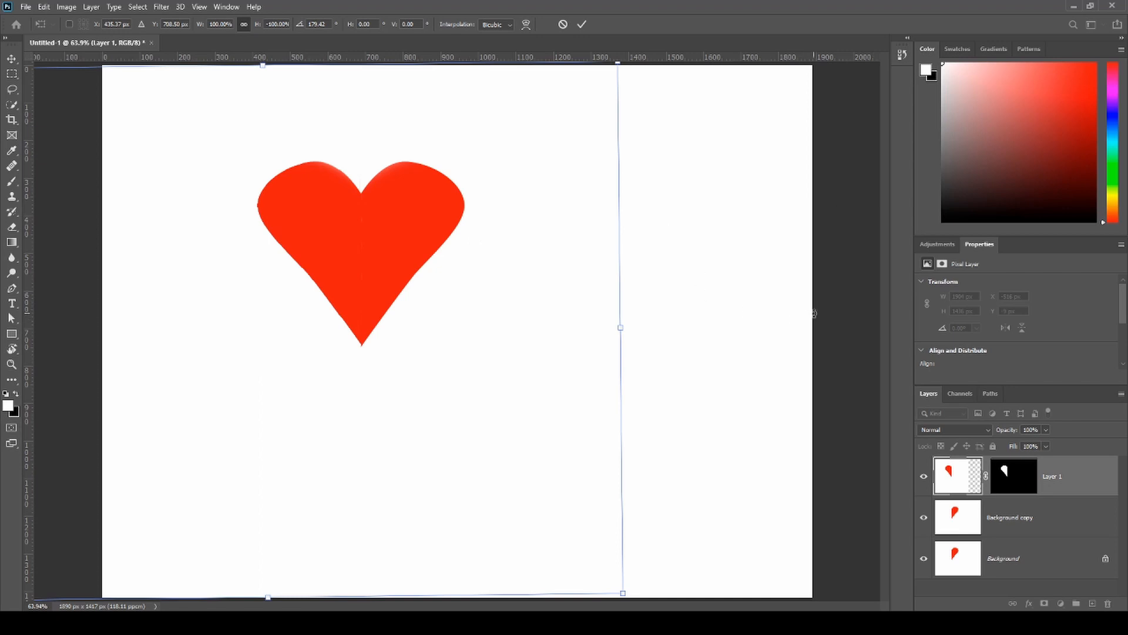
key(Return)
- Set the foreground color to the heart's red and switch to the Brush tool for the seam near the lower tip
key(w)
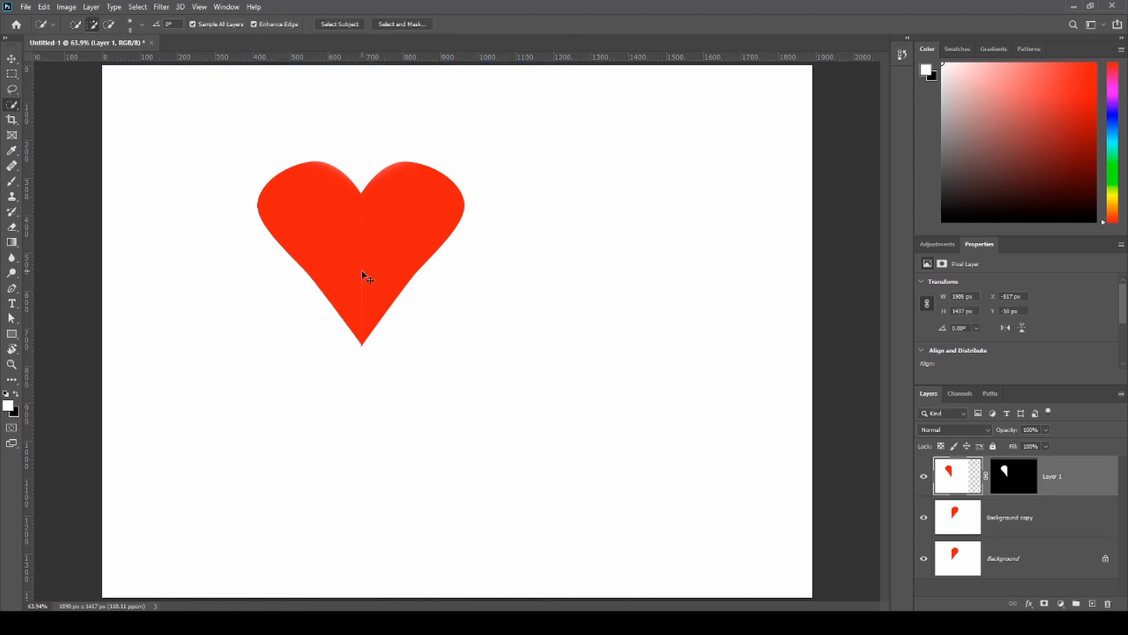
key(ctrl+plus)
key(ctrl+plus)
key(ctrl+plus)
key(ctrl+plus)
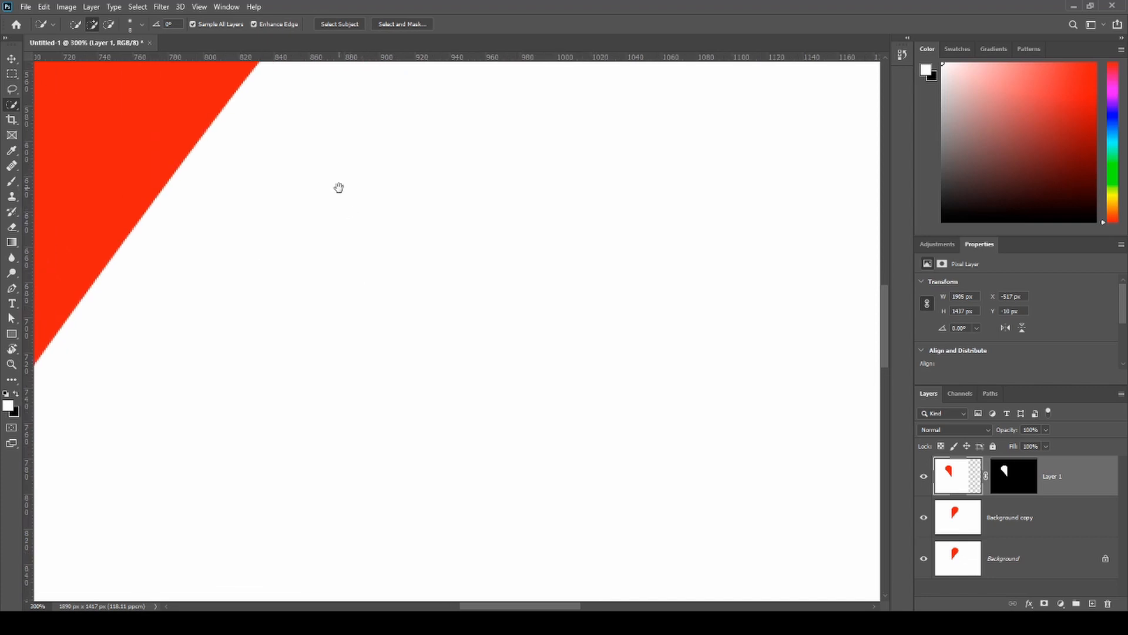
drag(339, 188, 613, 258)
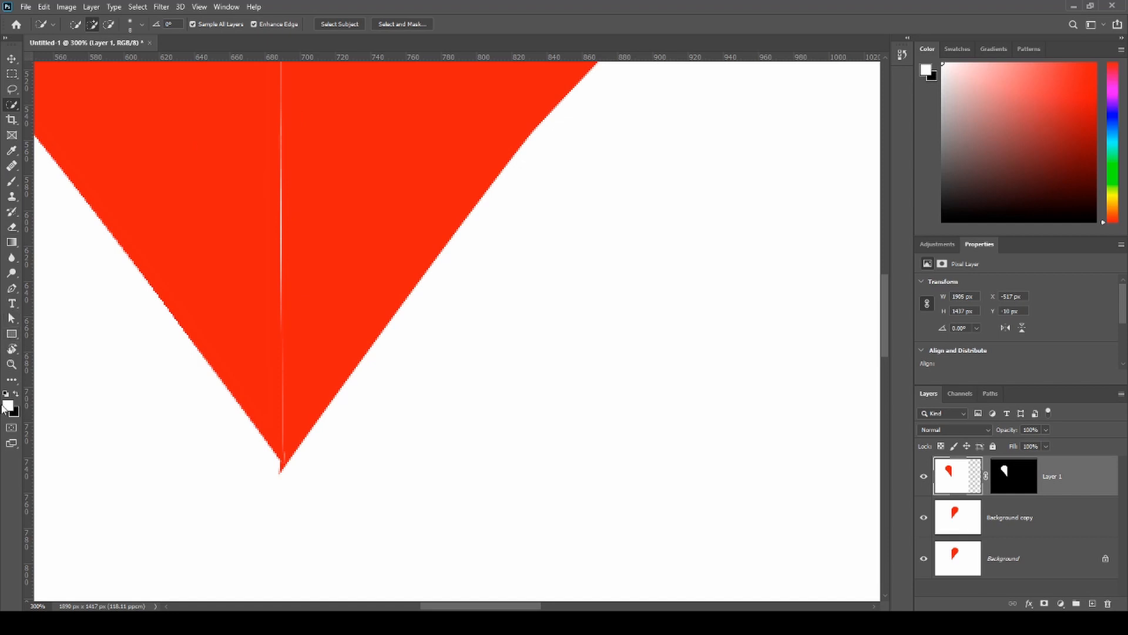
click(1088, 61)
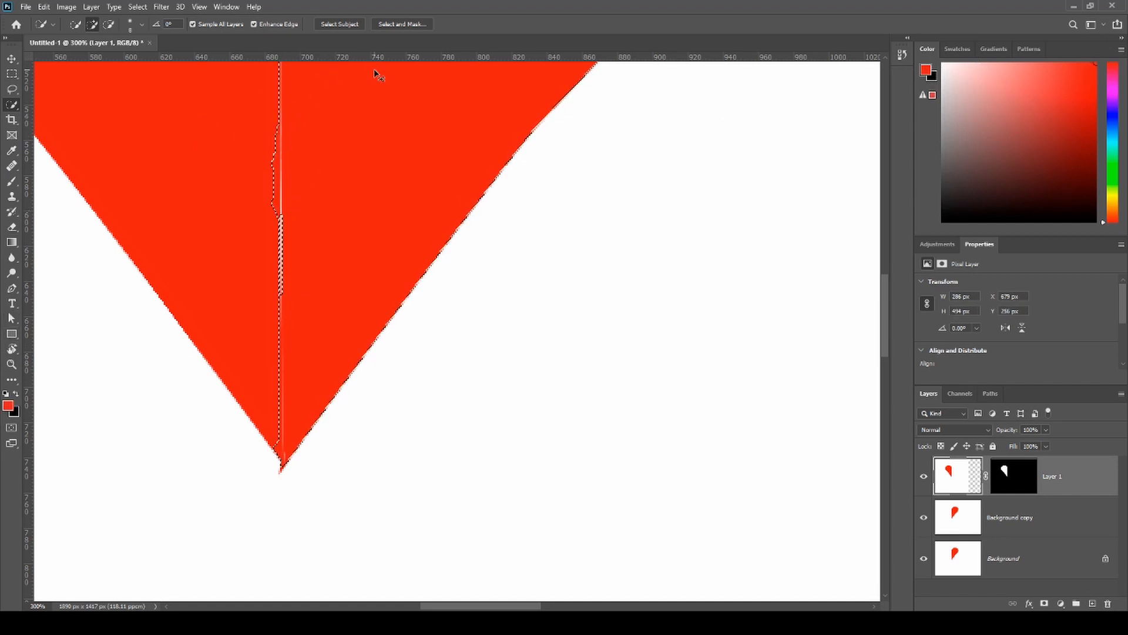
key(b)
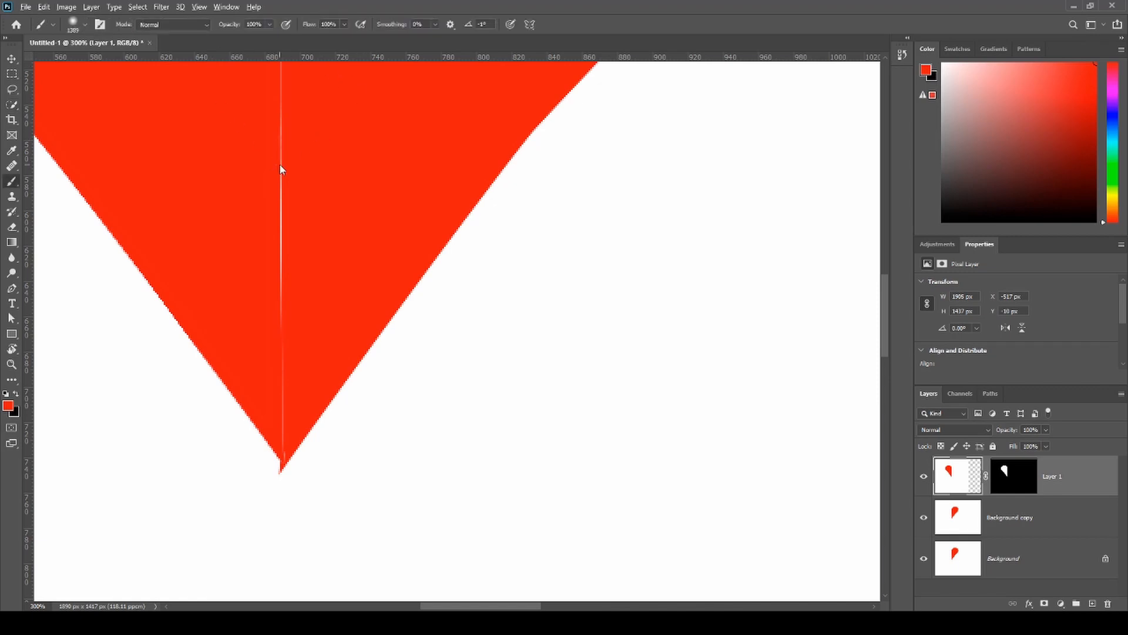
- Reduce the soft brush to 220 px and paint red over the upper part of the seam on Layer 1
mouse_move(280, 166)
mouse_down()
mouse_move(299, 173)
mouse_move(177, 196)
mouse_up()
drag(551, 234, 226, 270)
mouse_move(547, 251)
mouse_down()
mouse_move(461, 269)
mouse_move(105, 250)
mouse_up()
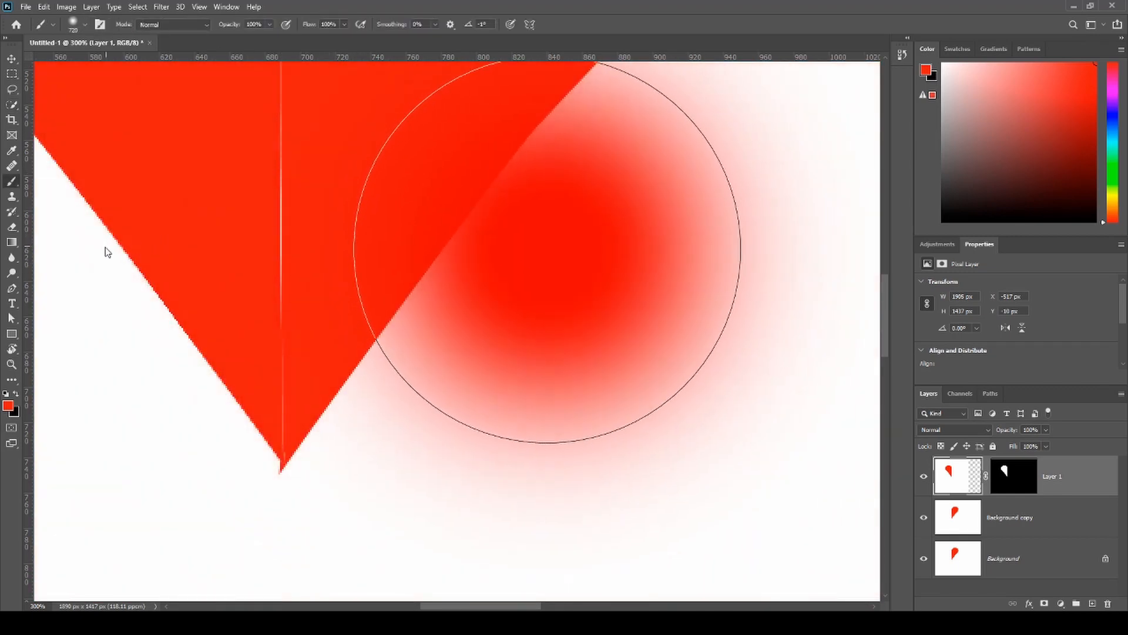
mouse_move(313, 200)
mouse_down()
mouse_move(410, 370)
mouse_move(416, 362)
mouse_up()
drag(430, 123, 352, 294)
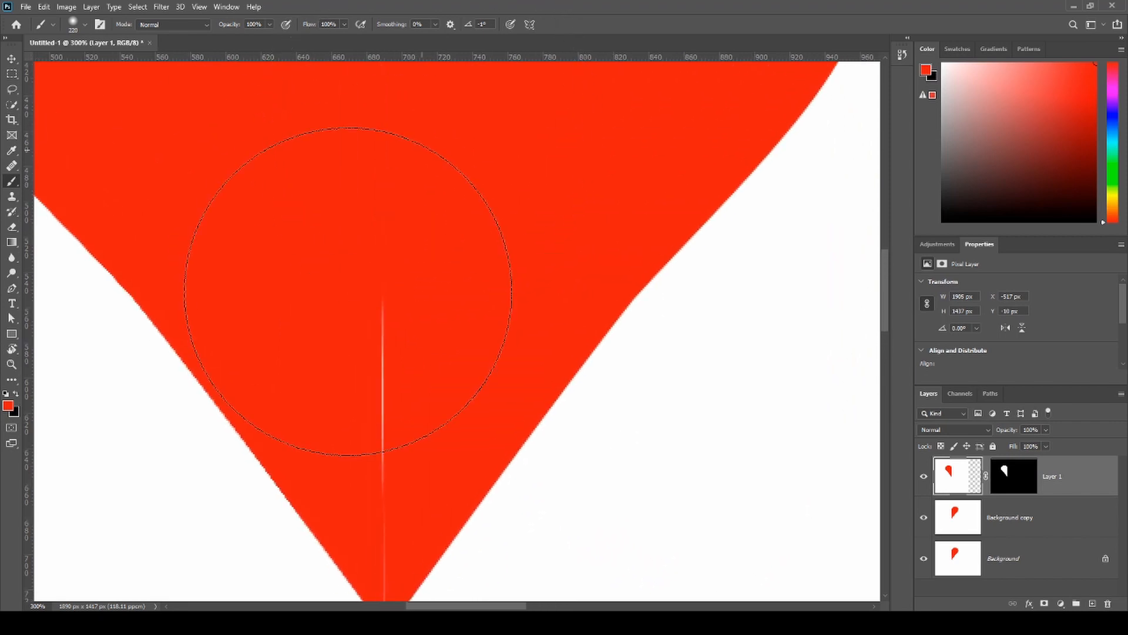
- Add a new layer and paint red over the middle of the seam with a smaller soft brush
drag(396, 254, 304, 255)
click(1090, 601)
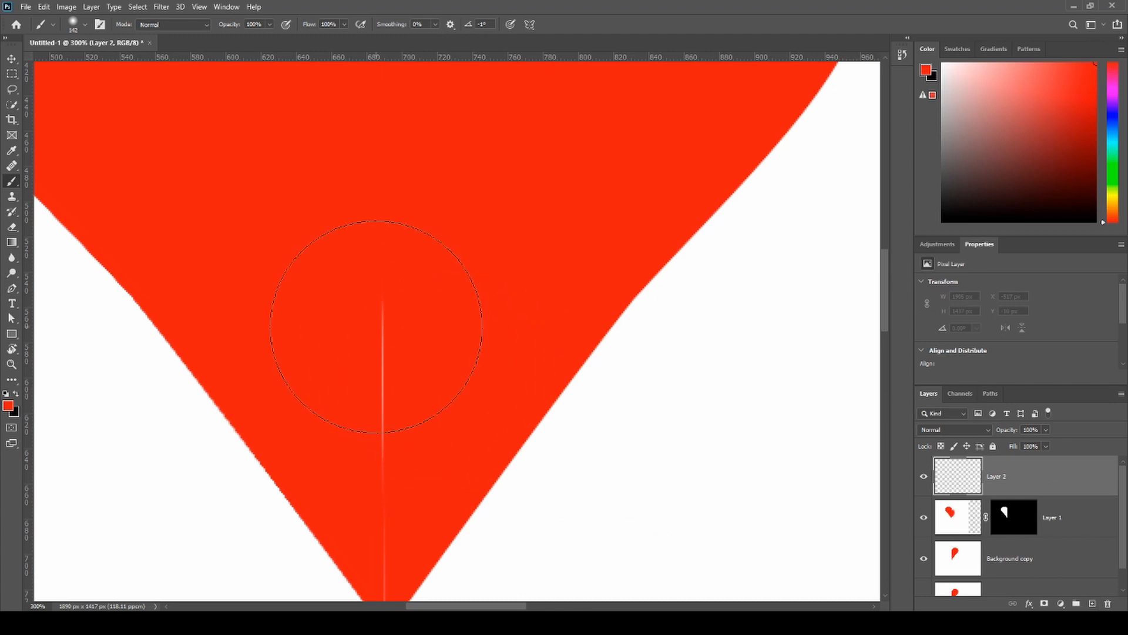
drag(378, 352, 375, 411)
mouse_move(471, 293)
mouse_down()
mouse_move(398, 285)
mouse_move(387, 366)
mouse_up()
key(ctrl+z)
drag(399, 467, 401, 466)
drag(442, 381, 366, 363)
drag(385, 402, 425, 262)
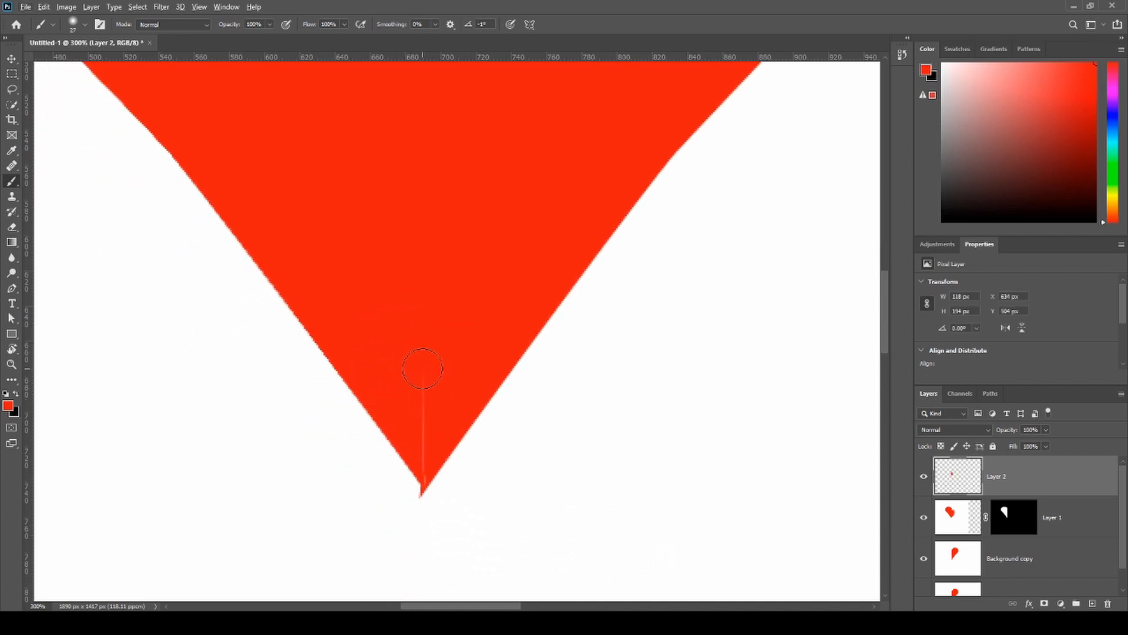
- Cover the remaining seam above the heart's tip in red with a small brush, undoing the stray stroke
mouse_move(435, 373)
mouse_down()
mouse_move(413, 370)
mouse_move(427, 370)
mouse_up()
drag(420, 586, 437, 595)
drag(457, 381, 443, 382)
key(ctrl+z)
- Paint white over the jagged lower tip of the heart to even it out, and restore red as the foreground color
alt+click(651, 547)
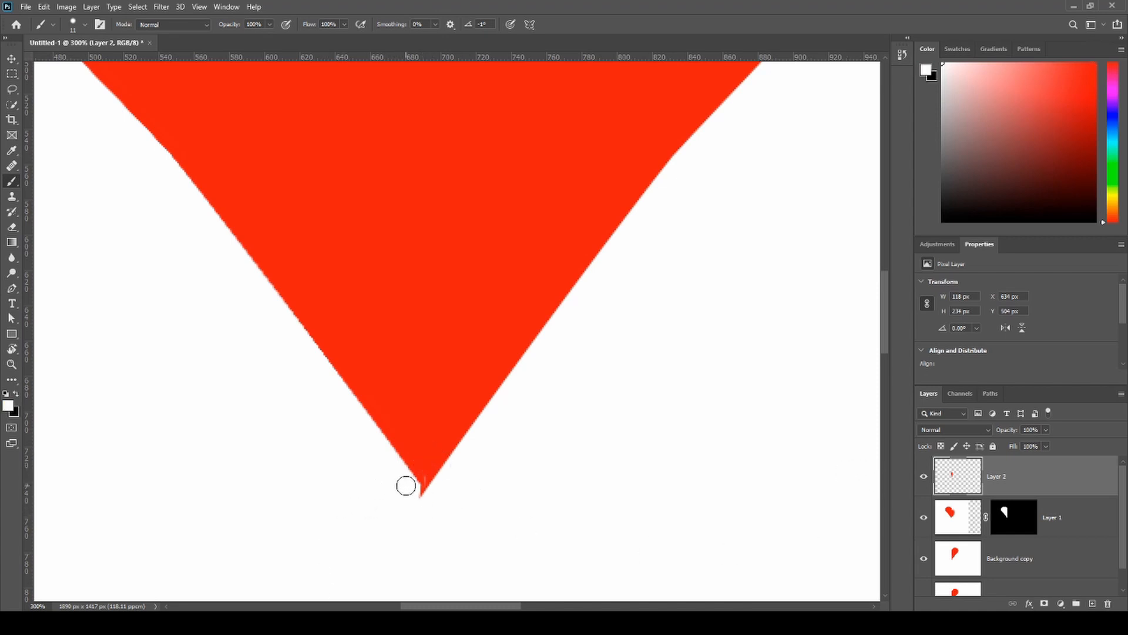
mouse_move(419, 493)
mouse_down()
mouse_move(426, 499)
mouse_move(345, 415)
mouse_move(284, 381)
mouse_up()
click(1053, 120)
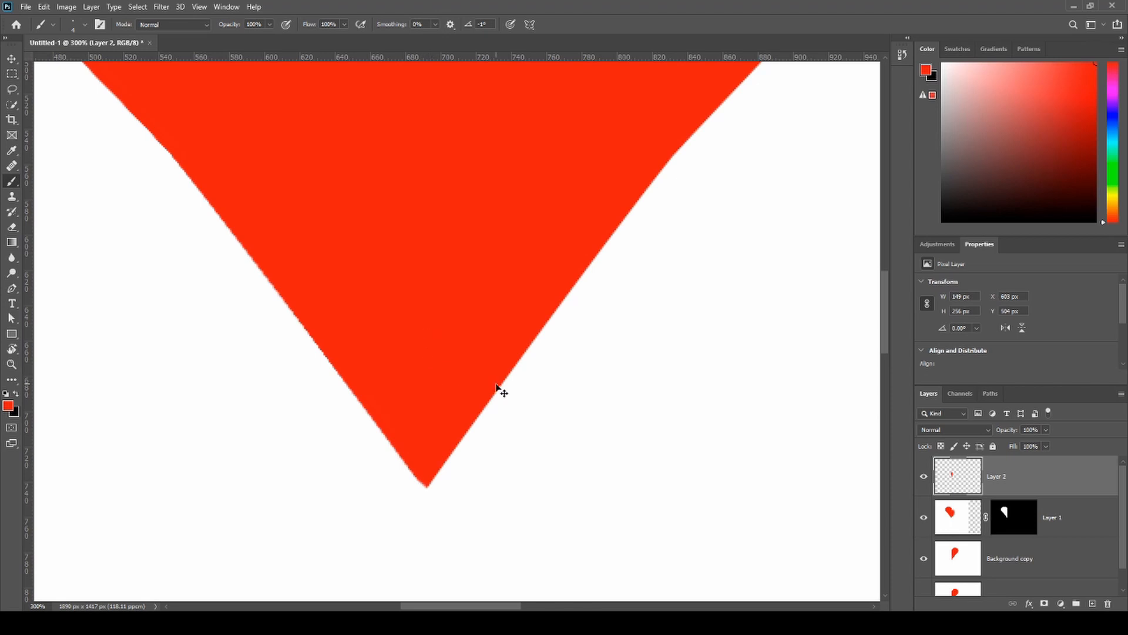
key(ctrl+0)
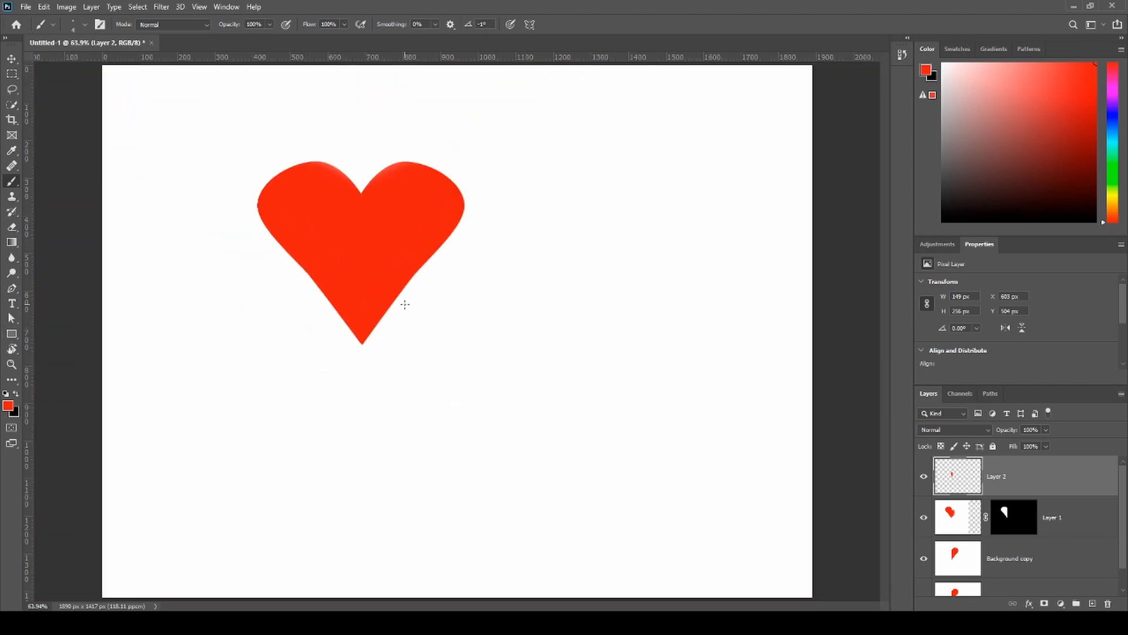
- Brush a small red touch-up near the heart's lower right edge and examine the outline up close
drag(358, 268, 425, 268)
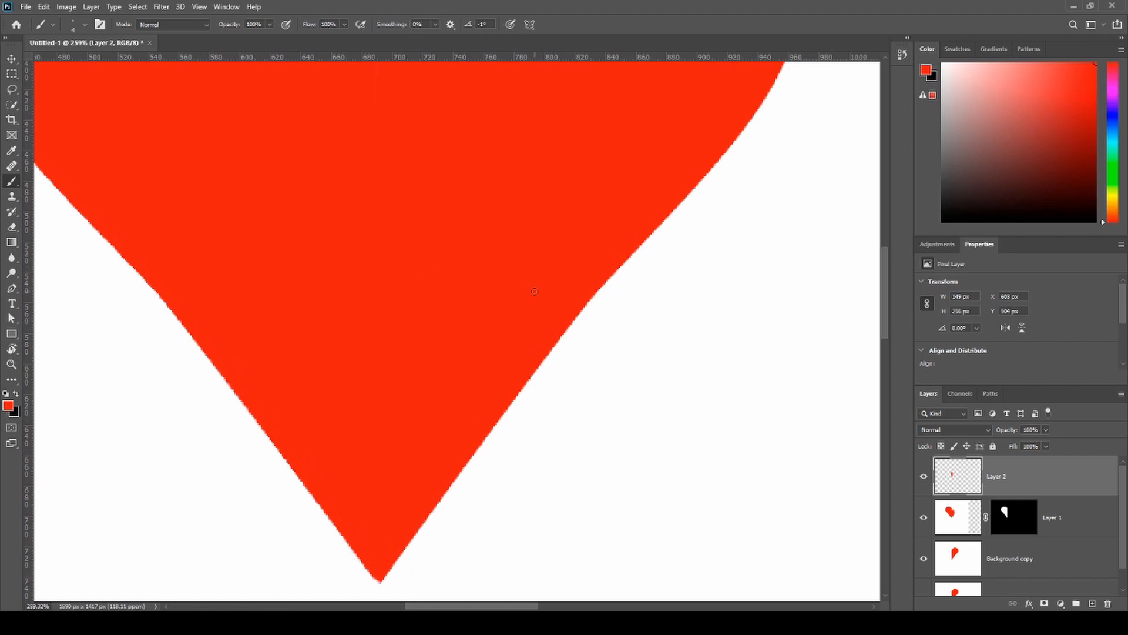
mouse_move(558, 305)
mouse_down()
mouse_move(568, 306)
mouse_move(496, 279)
mouse_up()
scroll(441, 306, left, 2)
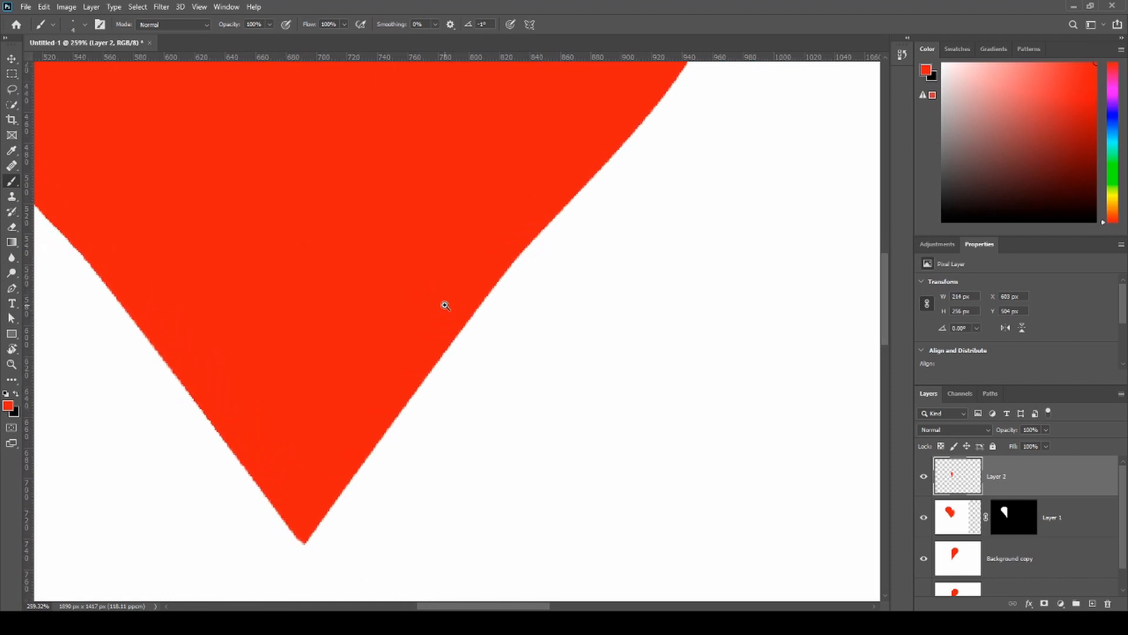
scroll(506, 324, up, 1)
scroll(527, 326, up, 5)
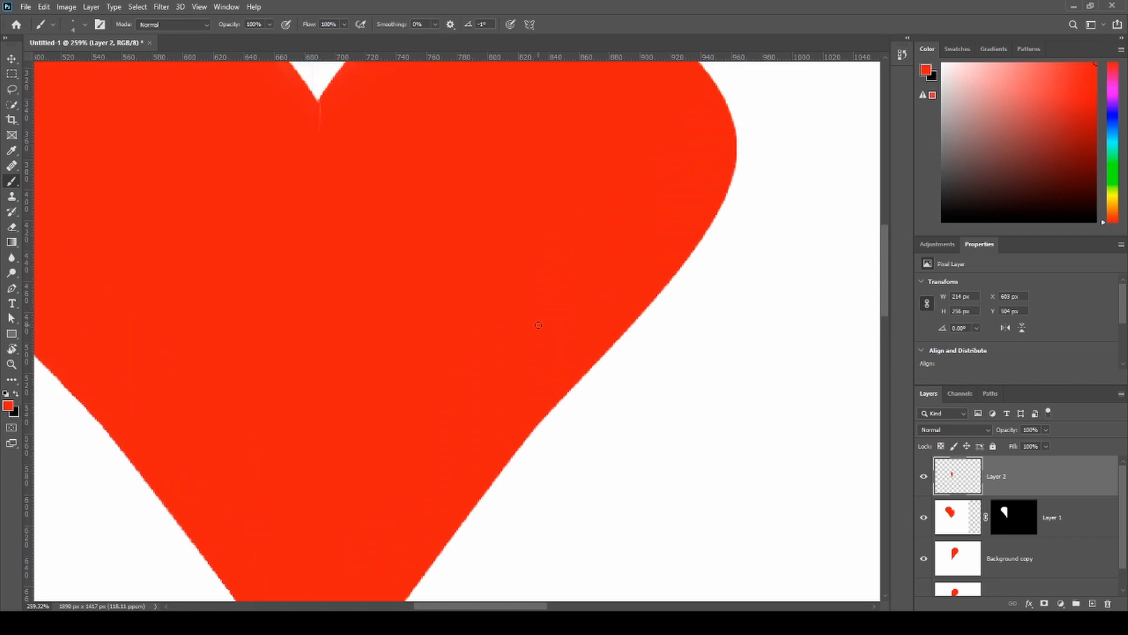
scroll(536, 329, up, 5)
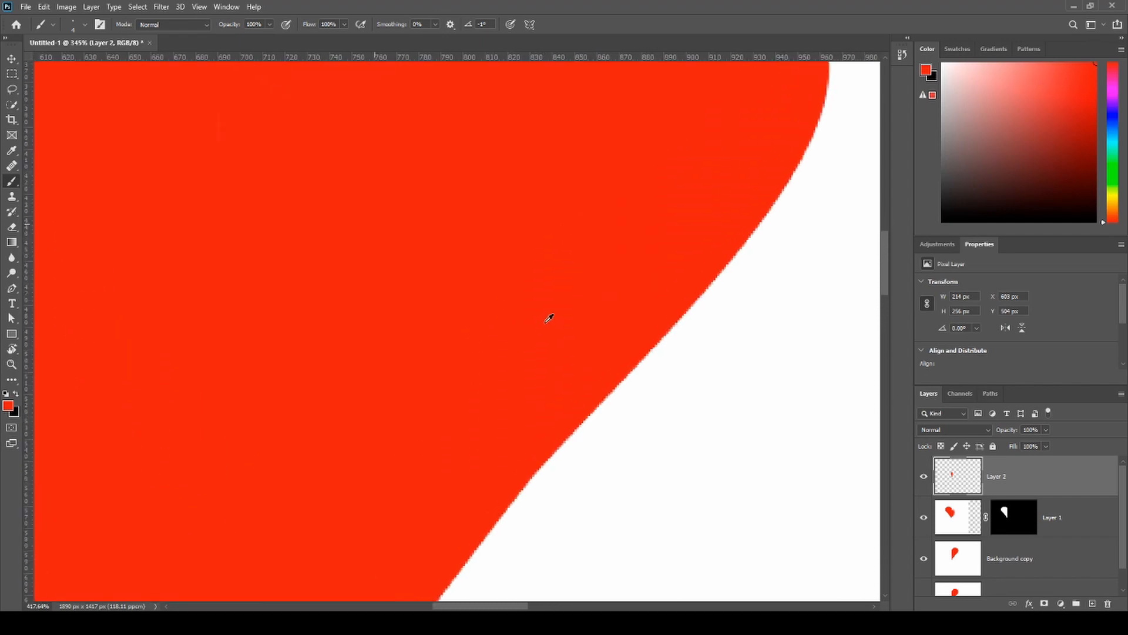
drag(547, 386, 356, 276)
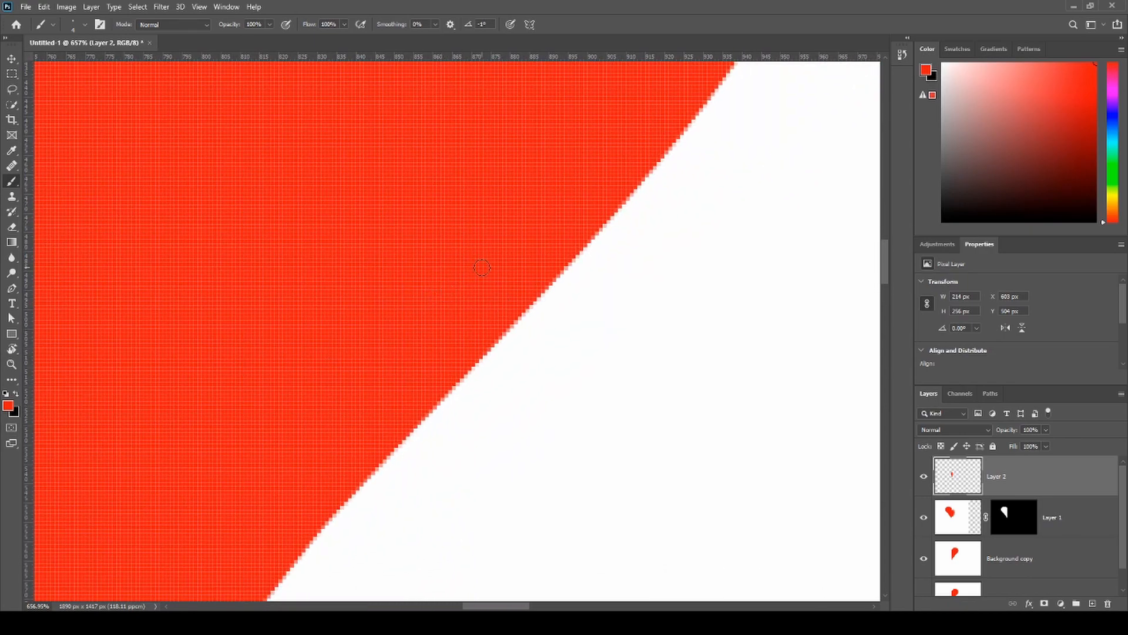
key(ctrl+0)
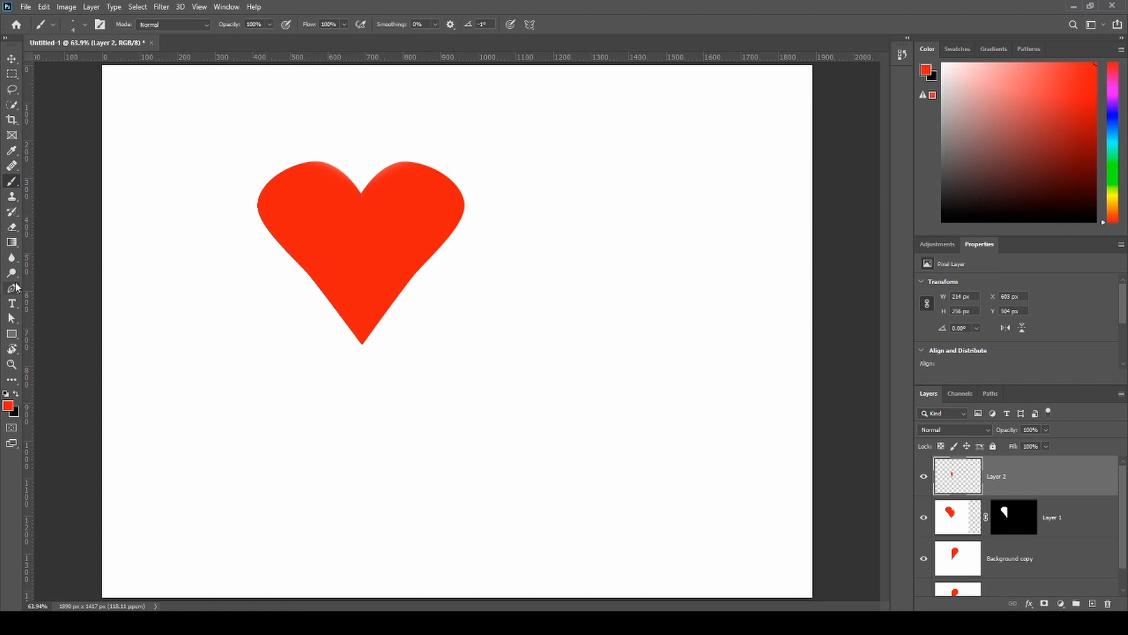
- Reset the foreground and background colors to default black and white, and swap them back and forth
key(d)
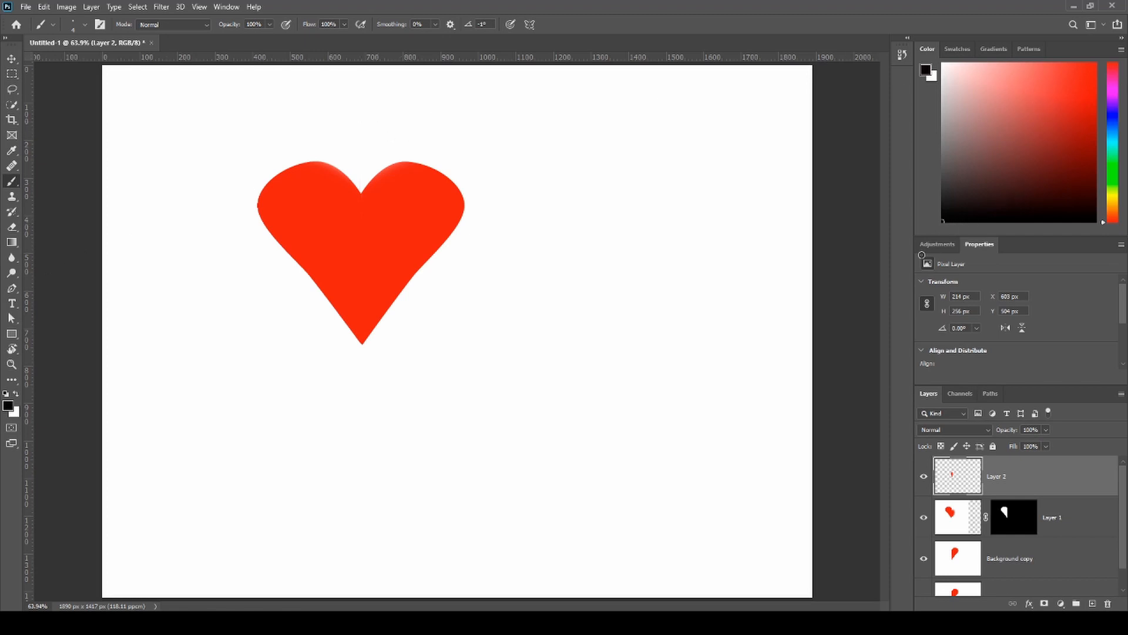
key(x)
key(x)
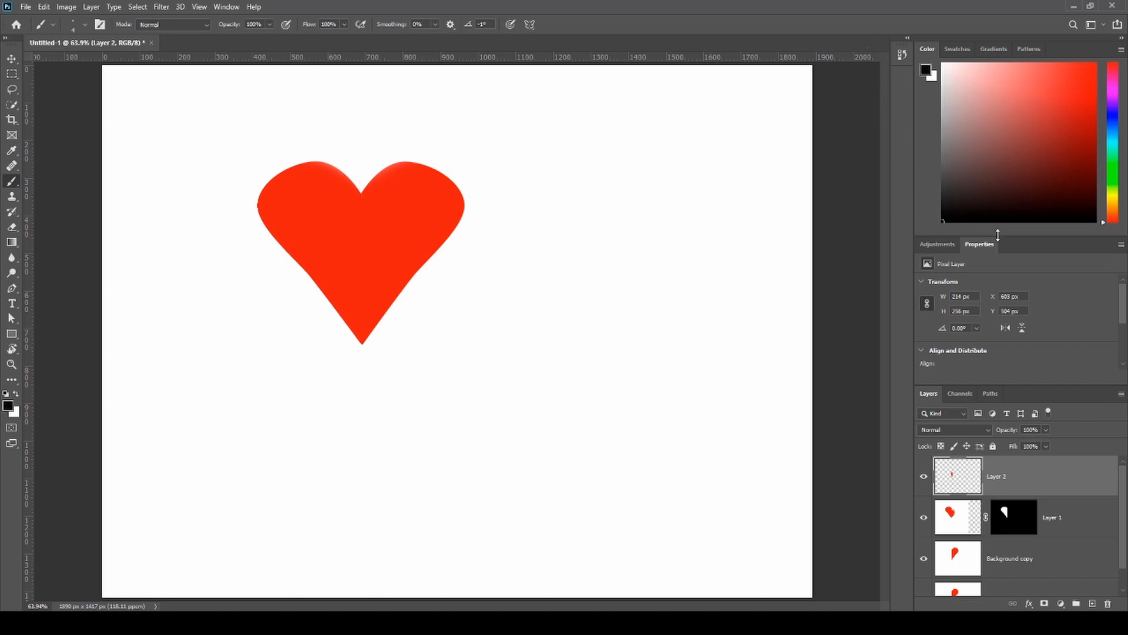